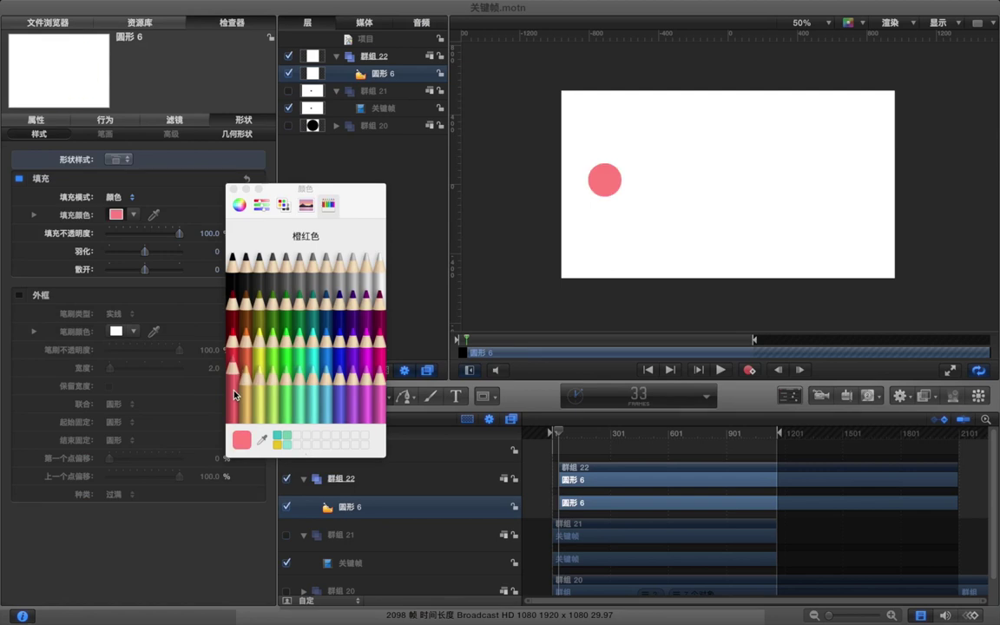
Nudge the coral circle to about X -736, Y -23 px and shift 群组 22 in the timeline to start at frame 1.
{"action": "left_click", "coordinate": [233, 188]}
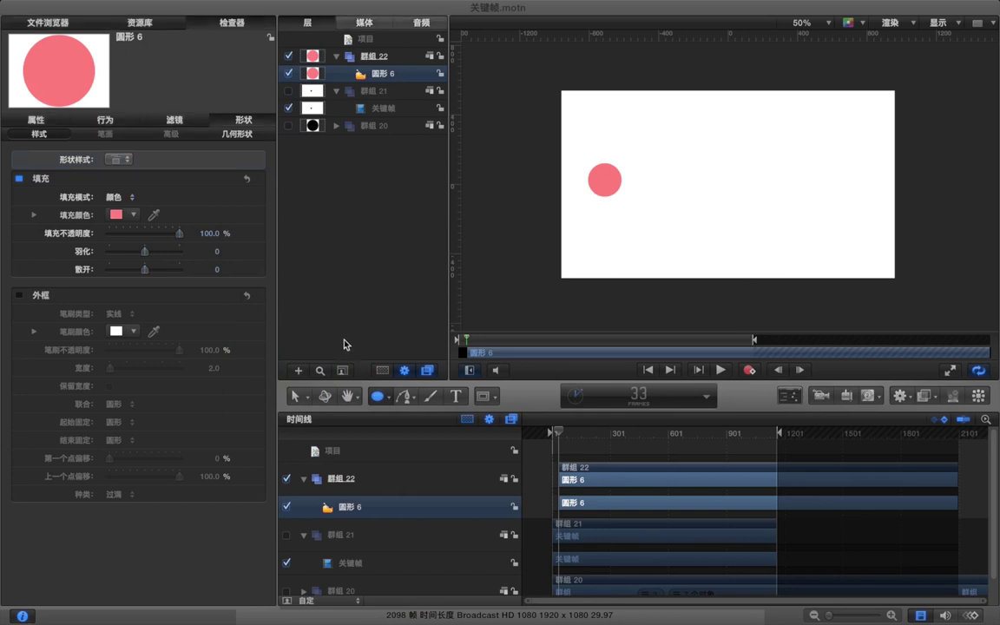
{"action": "left_click", "coordinate": [296, 396]}
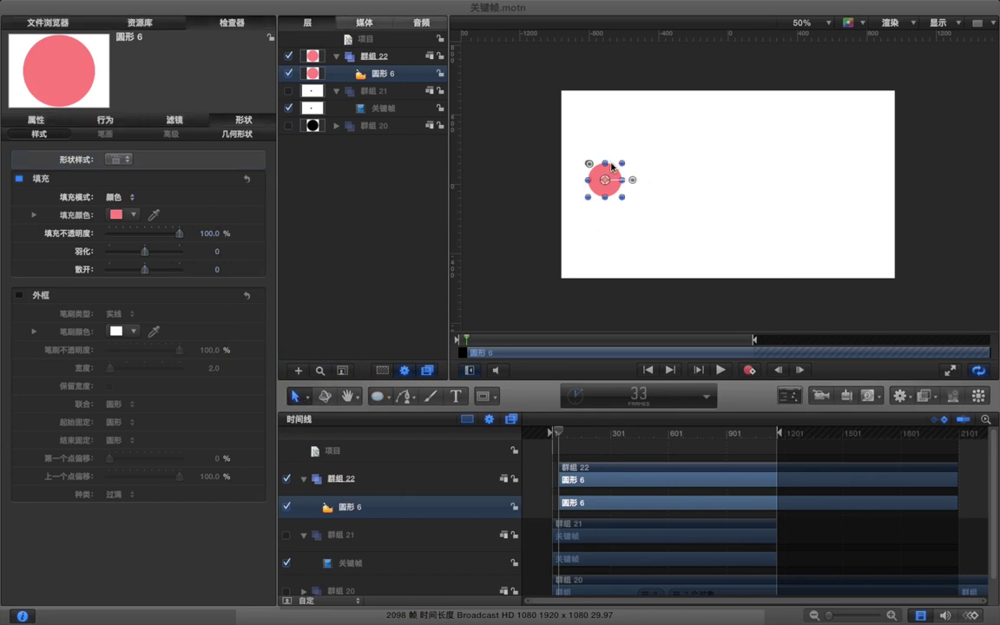
{"action": "left_click_drag", "start_coordinate": [605, 199], "coordinate": [600, 196]}
{"action": "left_click_drag", "start_coordinate": [571, 470], "coordinate": [536, 440]}
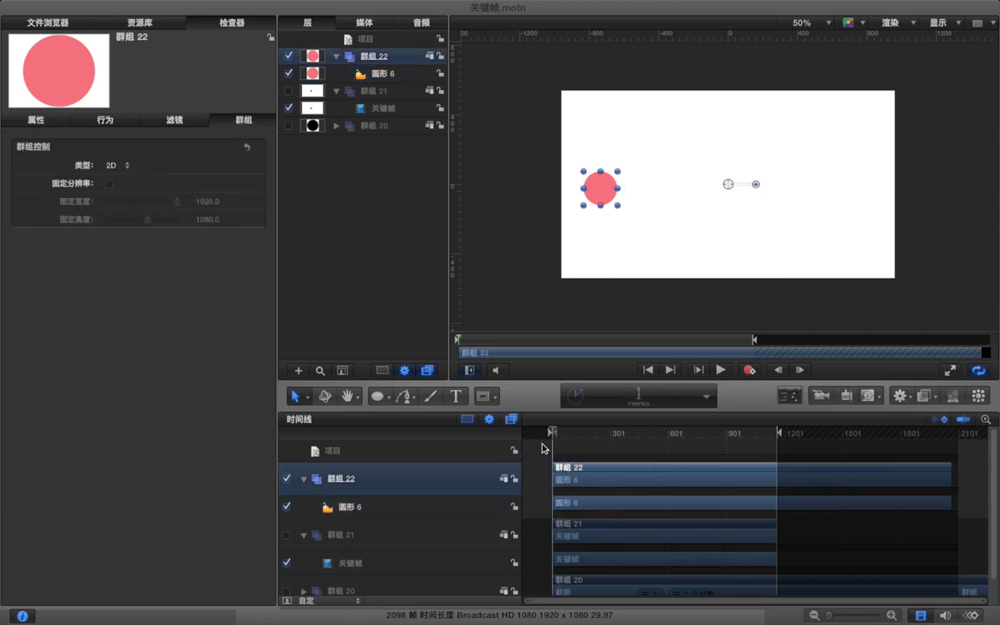
Add a position keyframe to 圆形 6 at frame 1.
{"action": "left_click", "coordinate": [571, 503]}
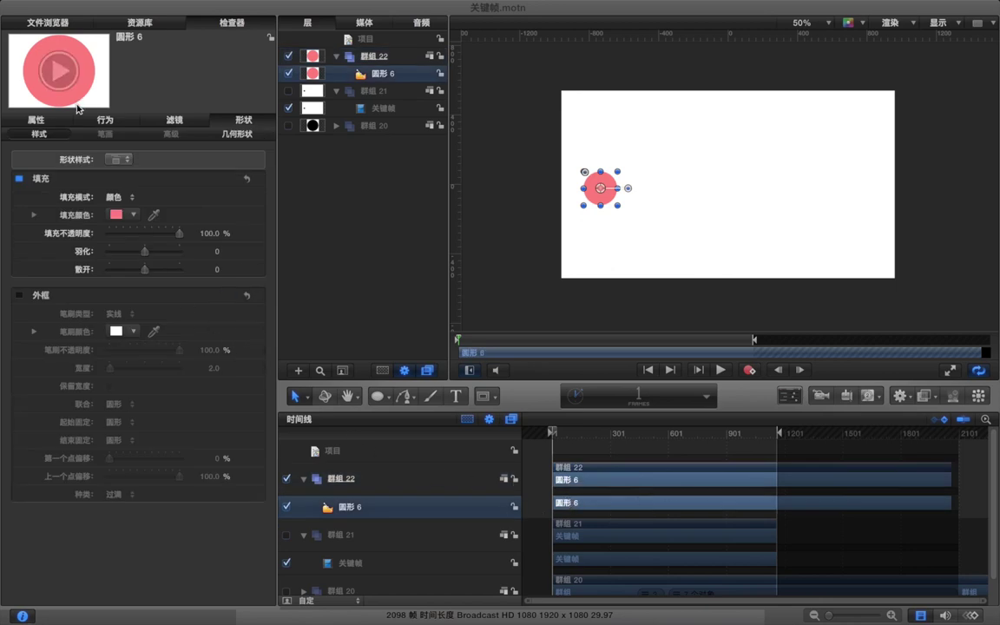
{"action": "left_click", "coordinate": [37, 120]}
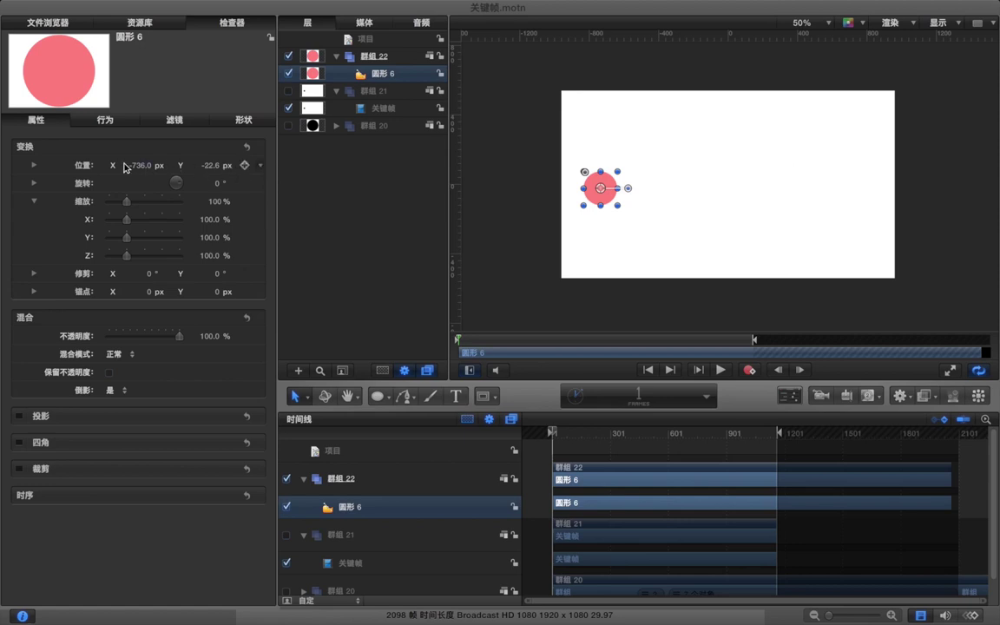
{"action": "left_click", "coordinate": [245, 166]}
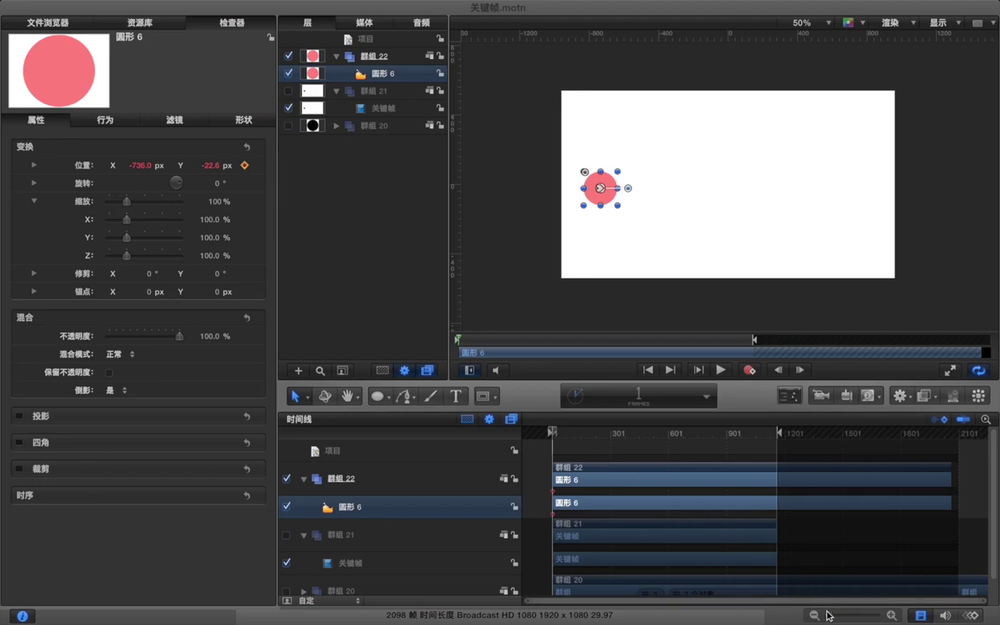
At frame 20, move the circle horizontally across the canvas to about X 682 px to create its second position keyframe.
{"action": "left_click_drag", "start_coordinate": [828, 618], "coordinate": [850, 615]}
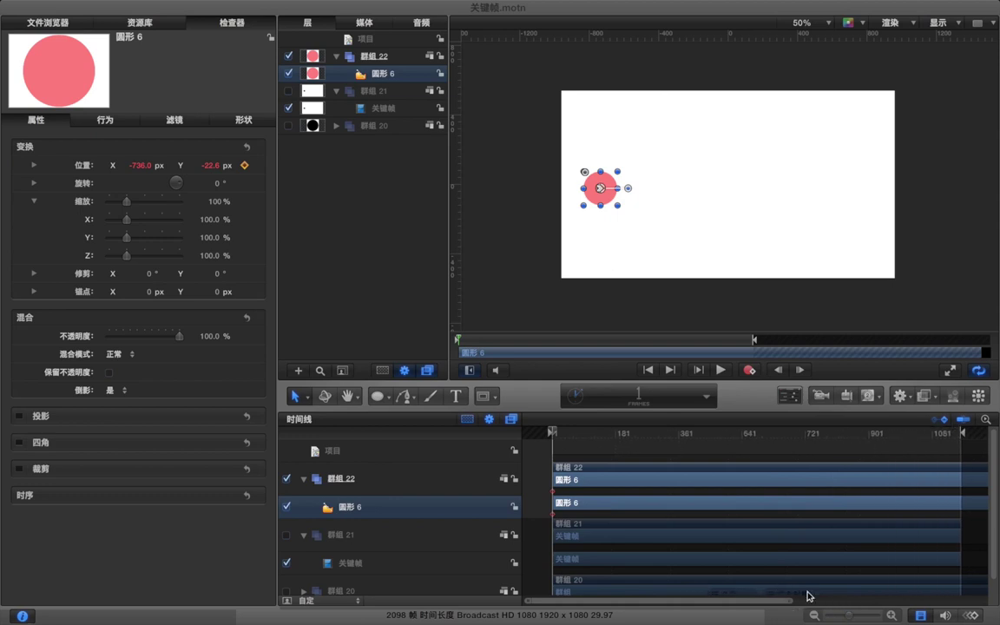
{"action": "key", "text": "Right"}
{"action": "key", "text": "Right"}
{"action": "key", "text": "Right"}
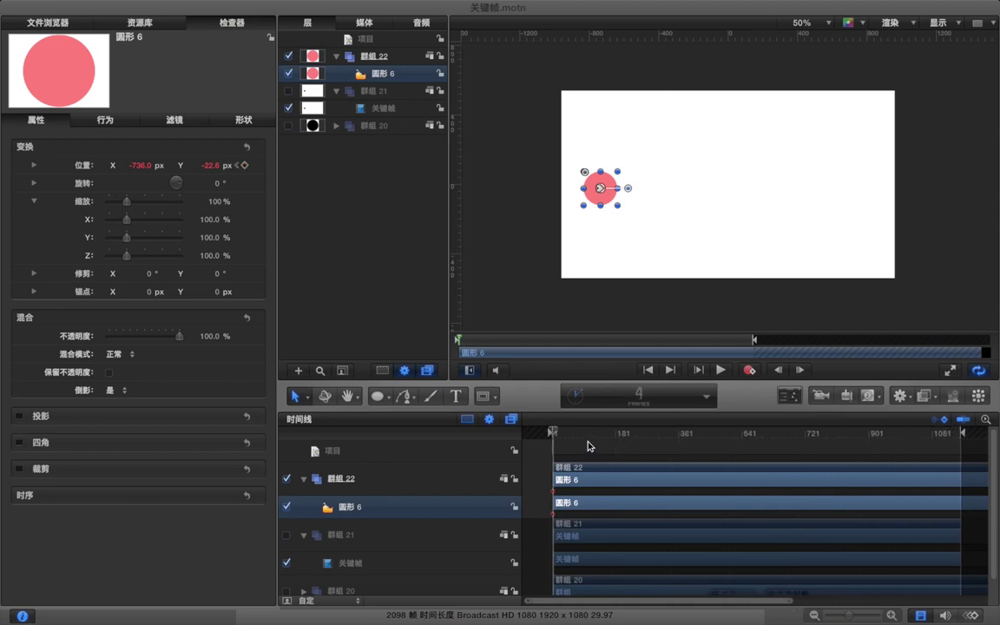
{"action": "key", "text": "Right"}
{"action": "key", "text": "Right"}
{"action": "key", "text": "Right"}
{"action": "key", "text": "Right"}
{"action": "key", "text": "Right"}
{"action": "left_click_drag", "start_coordinate": [634, 406], "coordinate": [641, 405]}
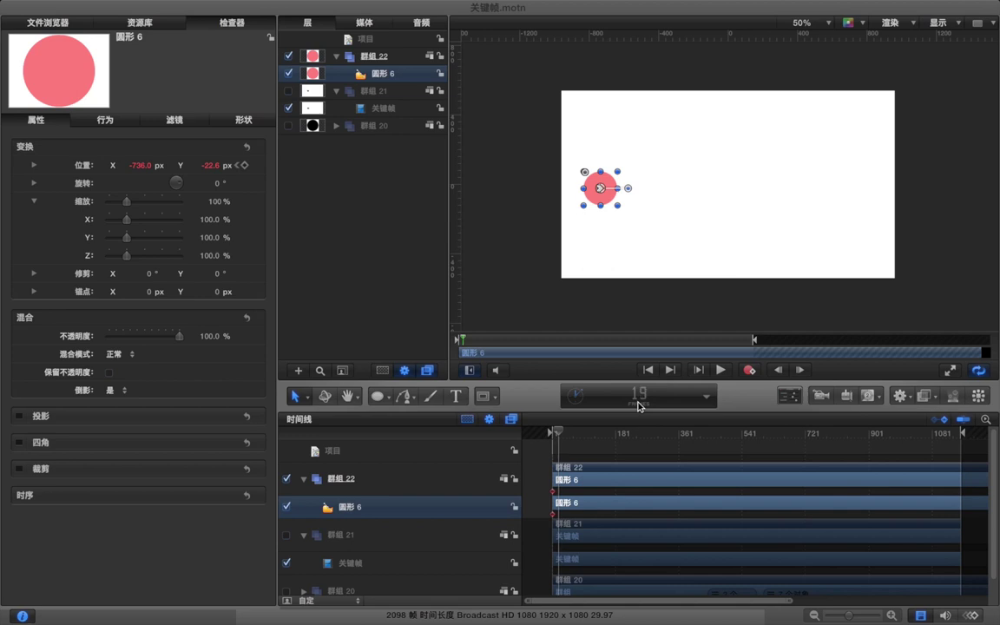
{"action": "key", "text": "Right"}
{"action": "key", "text": "Right"}
{"action": "left_click_drag", "start_coordinate": [603, 201], "coordinate": [853, 203]}
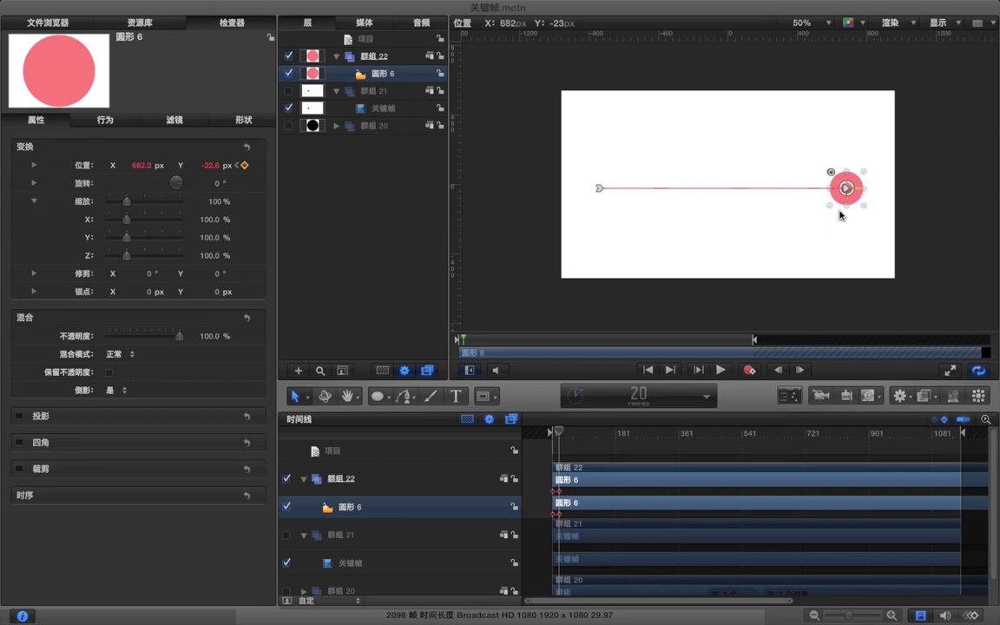
Scrub the animation, limit the play range to end at about frame 35, and play back the circle's straight movement.
{"action": "left_click", "coordinate": [565, 451]}
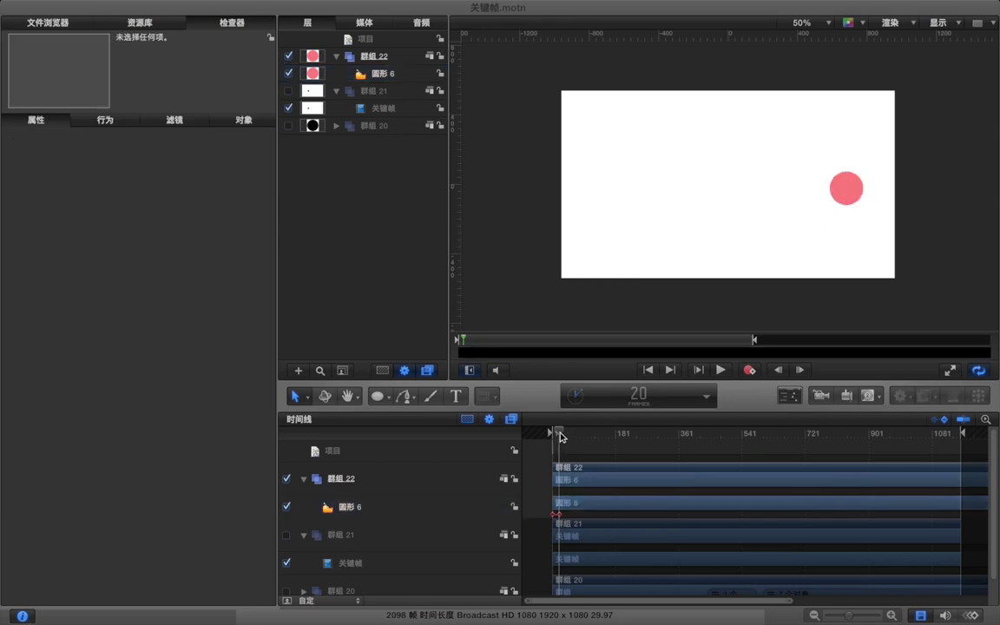
{"action": "left_click_drag", "start_coordinate": [558, 430], "coordinate": [539, 435]}
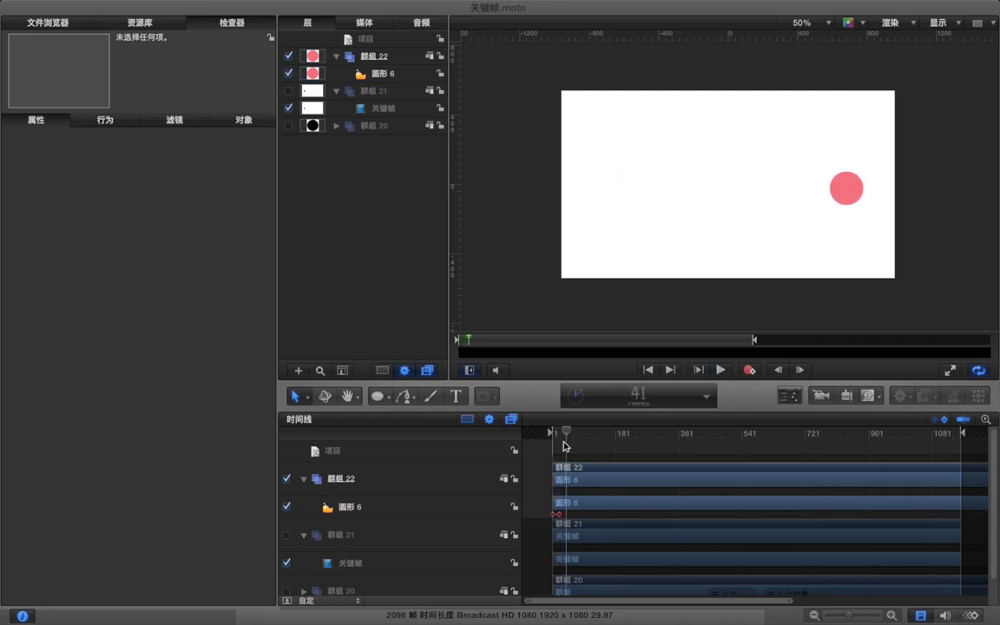
{"action": "left_click_drag", "start_coordinate": [560, 431], "coordinate": [575, 453]}
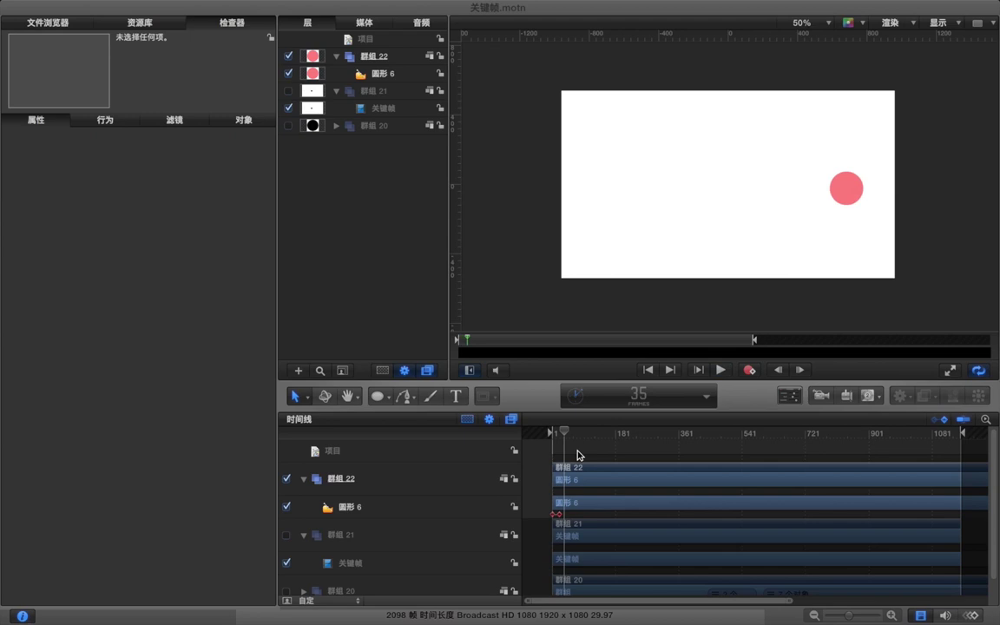
{"action": "key", "text": "space"}
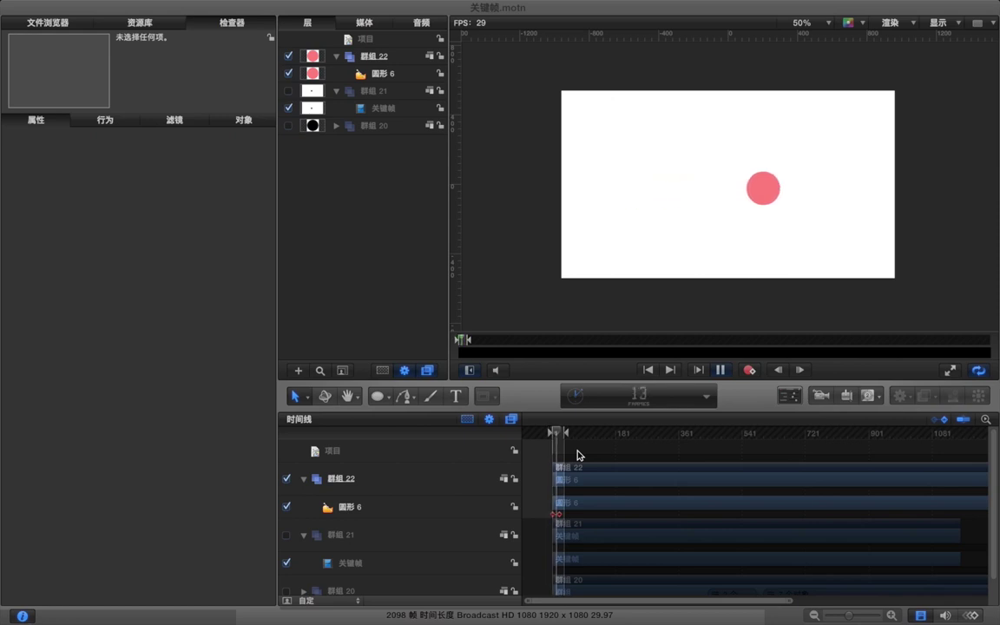
{"action": "key", "text": "space"}
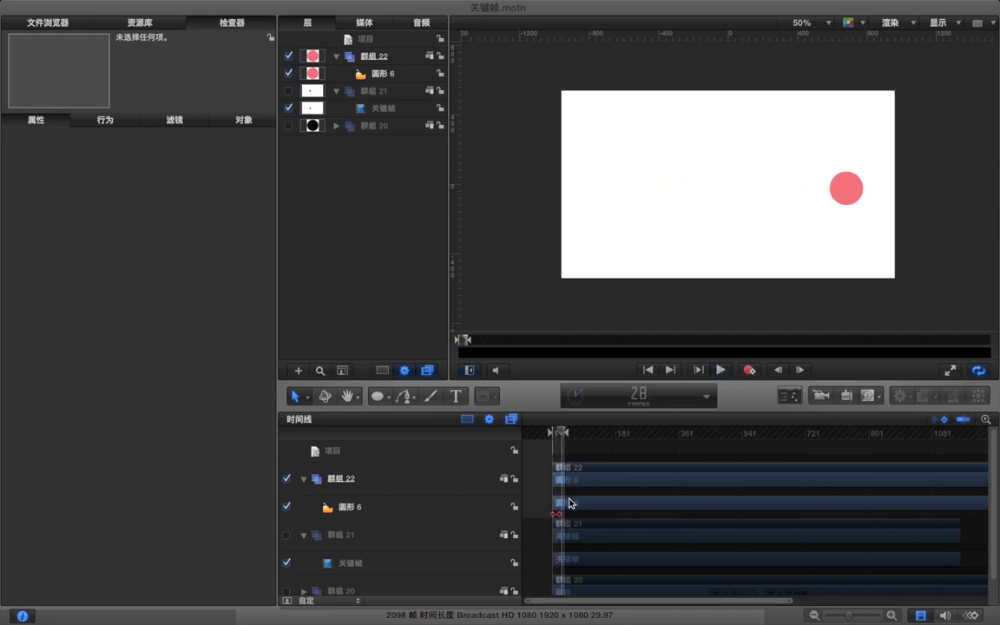
Bend the motion path of 圆形 6 into an S-curve using the handles of its end and start keyframes.
{"action": "left_click_drag", "start_coordinate": [852, 617], "coordinate": [870, 616]}
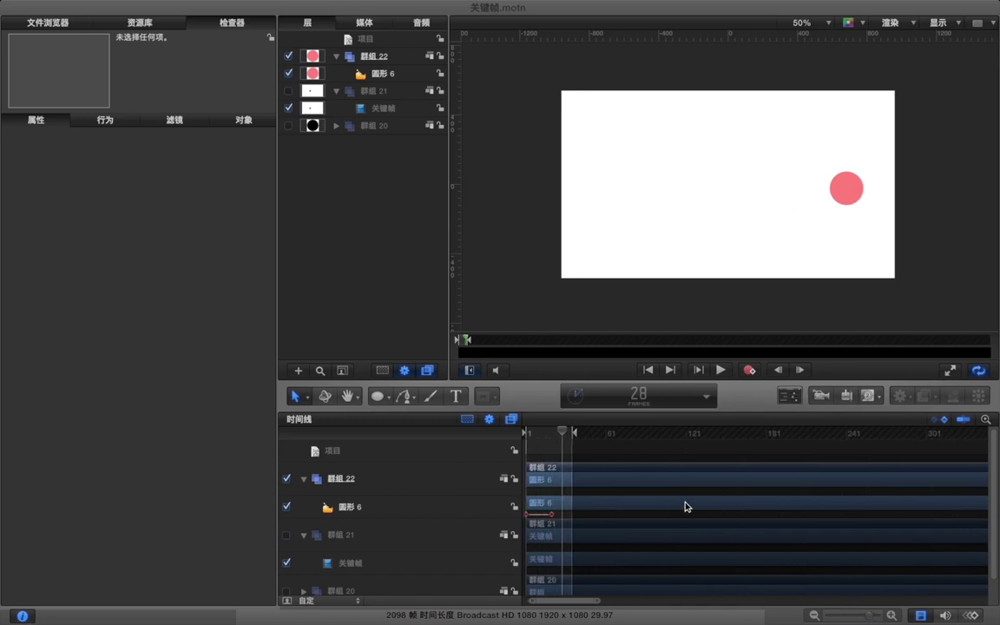
{"action": "left_click", "coordinate": [569, 505]}
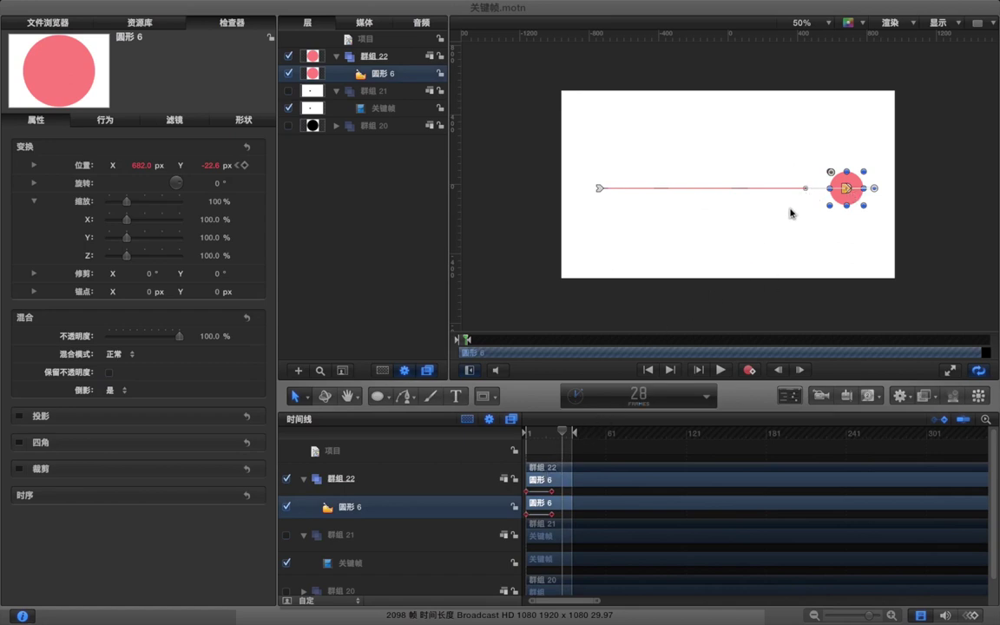
{"action": "left_click_drag", "start_coordinate": [805, 188], "coordinate": [727, 112]}
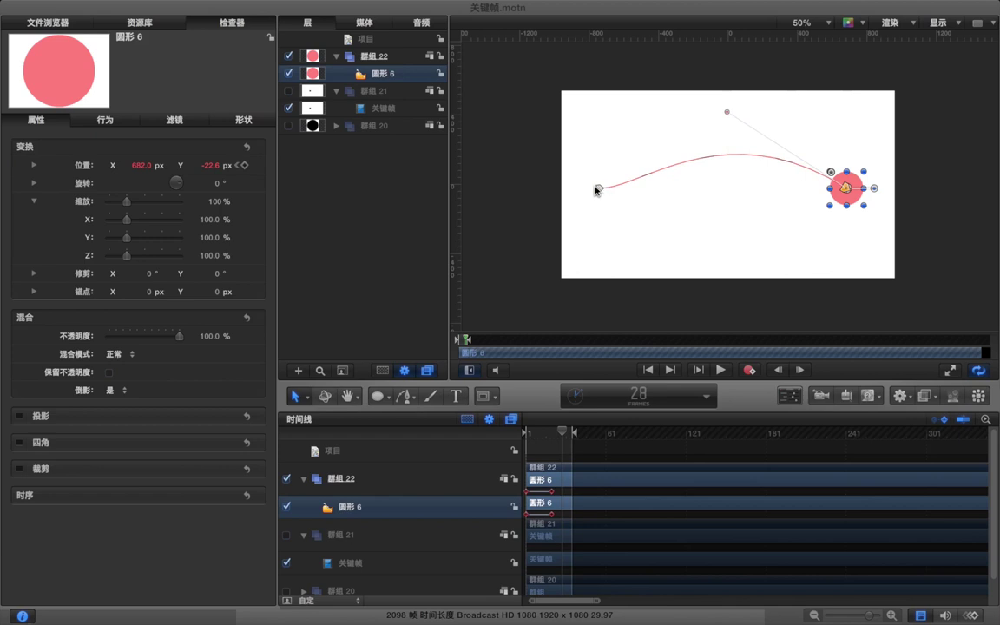
{"action": "left_click_drag", "start_coordinate": [598, 190], "coordinate": [744, 268]}
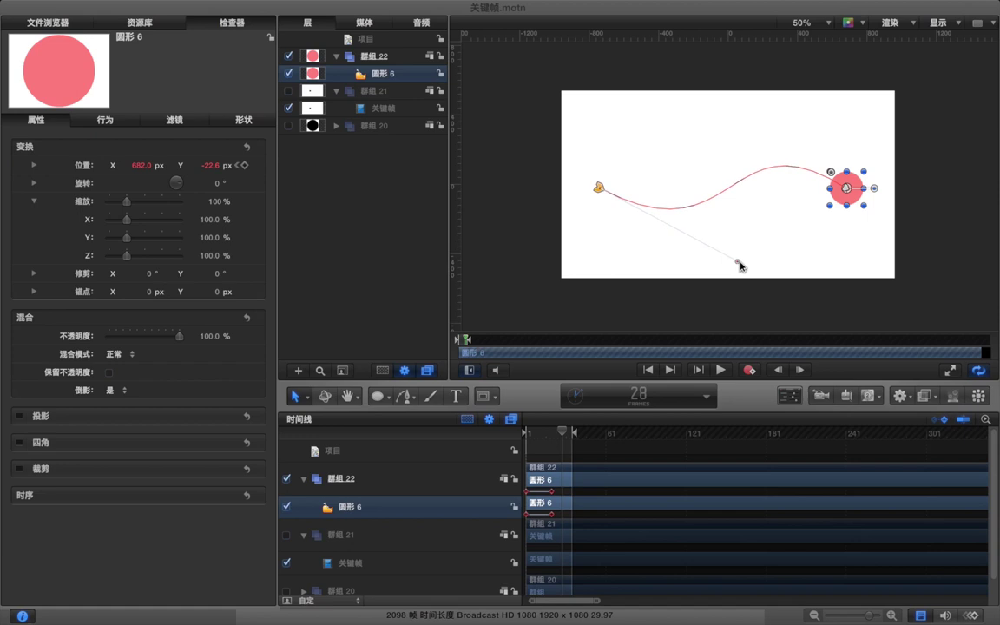
{"action": "left_click", "coordinate": [498, 237]}
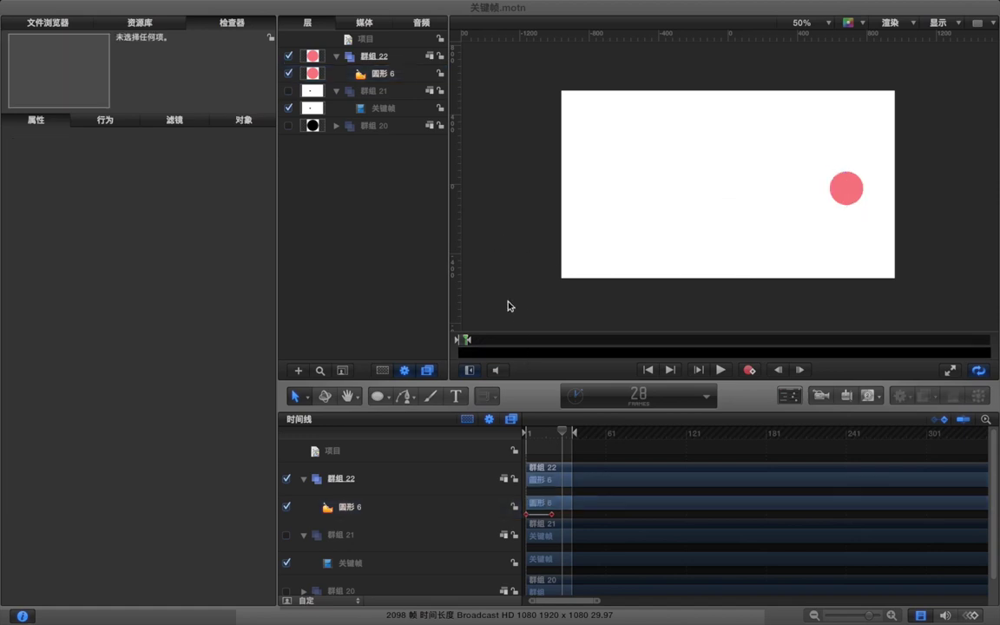
Play back the circle's movement along the curved path.
{"action": "key", "text": "space"}
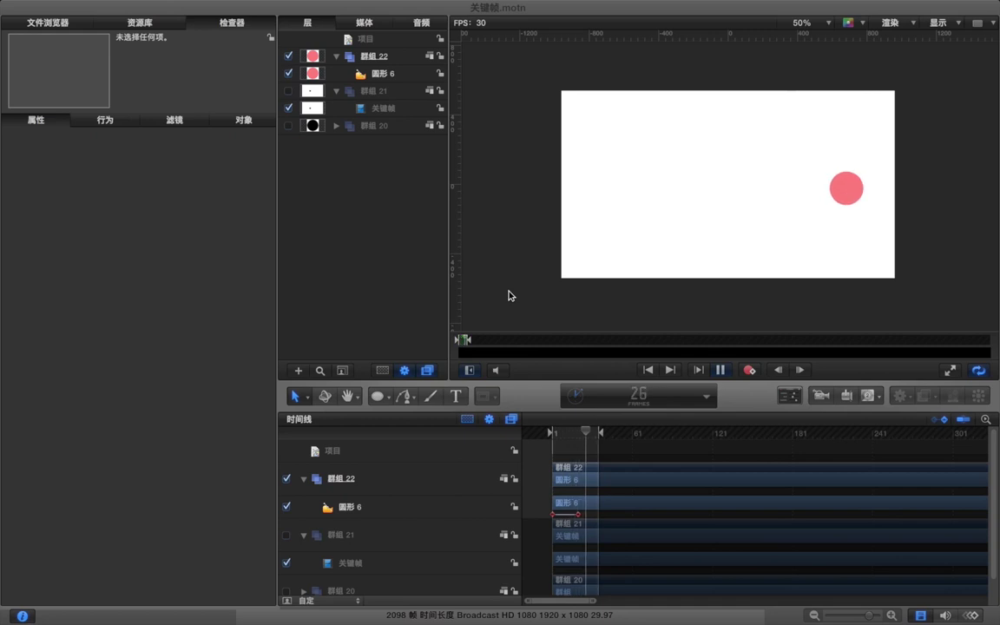
{"action": "key", "text": "space"}
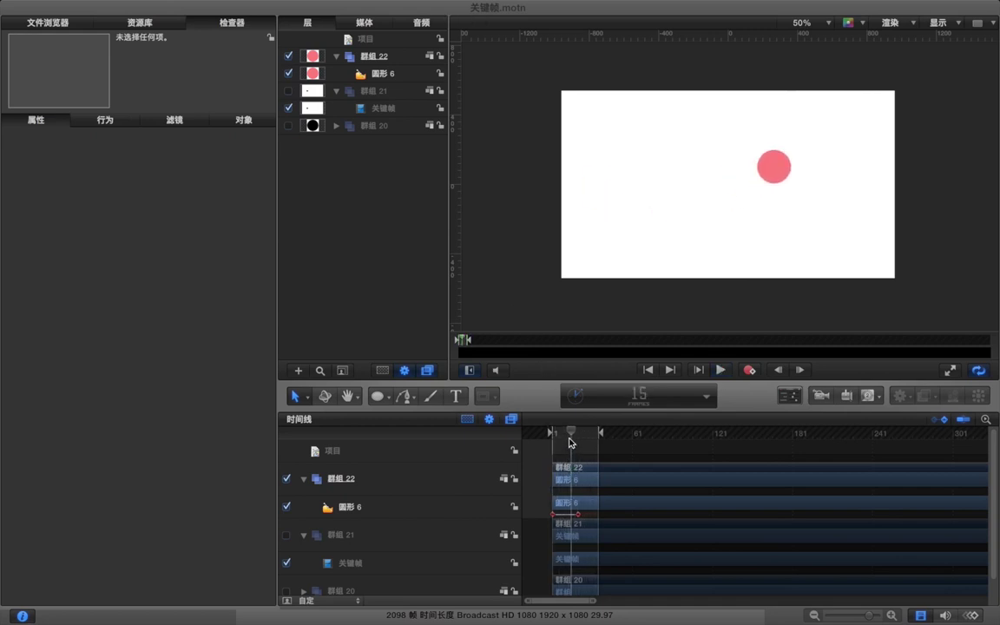
{"action": "left_click_drag", "start_coordinate": [572, 435], "coordinate": [549, 435]}
{"action": "key", "text": "space"}
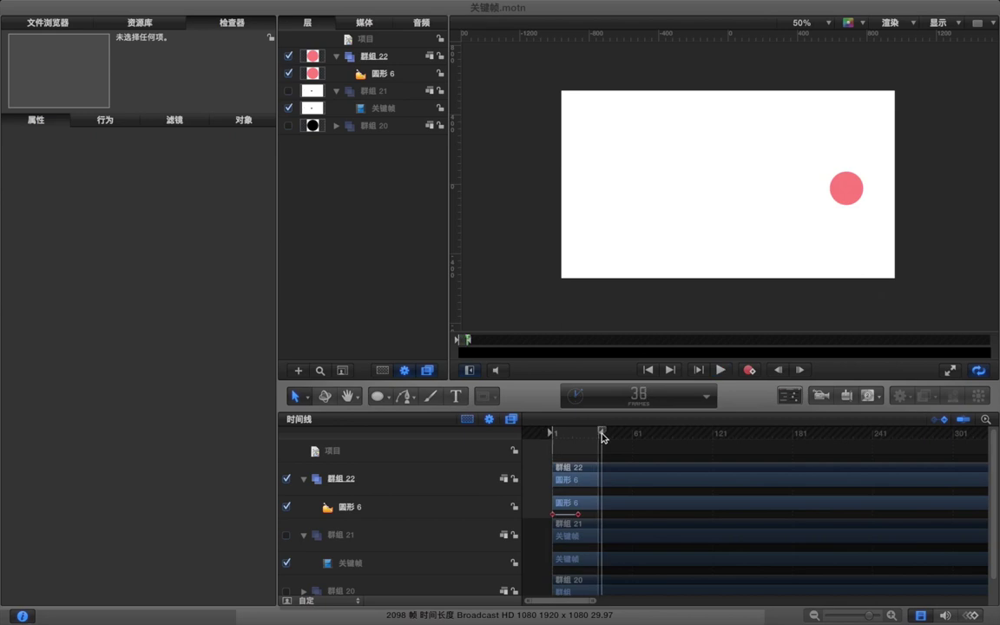
Extend the play range to about frame 165 and trim 圆形 6 to end at frame 24.
{"action": "left_click_drag", "start_coordinate": [691, 440], "coordinate": [721, 439]}
{"action": "mouse_move", "coordinate": [600, 434]}
{"action": "left_mouse_down"}
{"action": "mouse_move", "coordinate": [773, 439]}
{"action": "mouse_move", "coordinate": [583, 440]}
{"action": "left_mouse_up"}
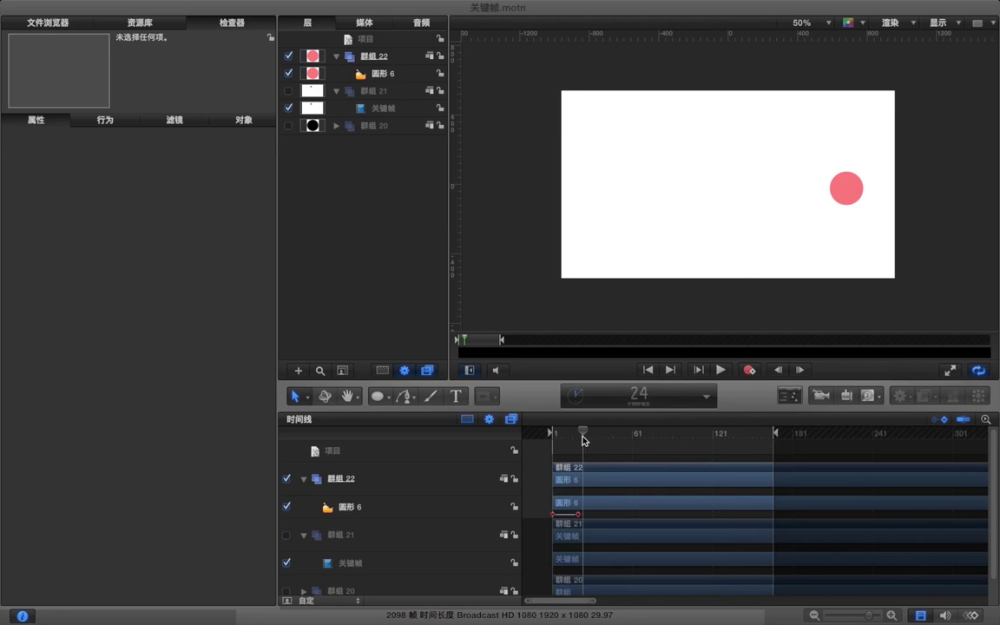
{"action": "left_click", "coordinate": [597, 506]}
{"action": "key", "text": "o"}
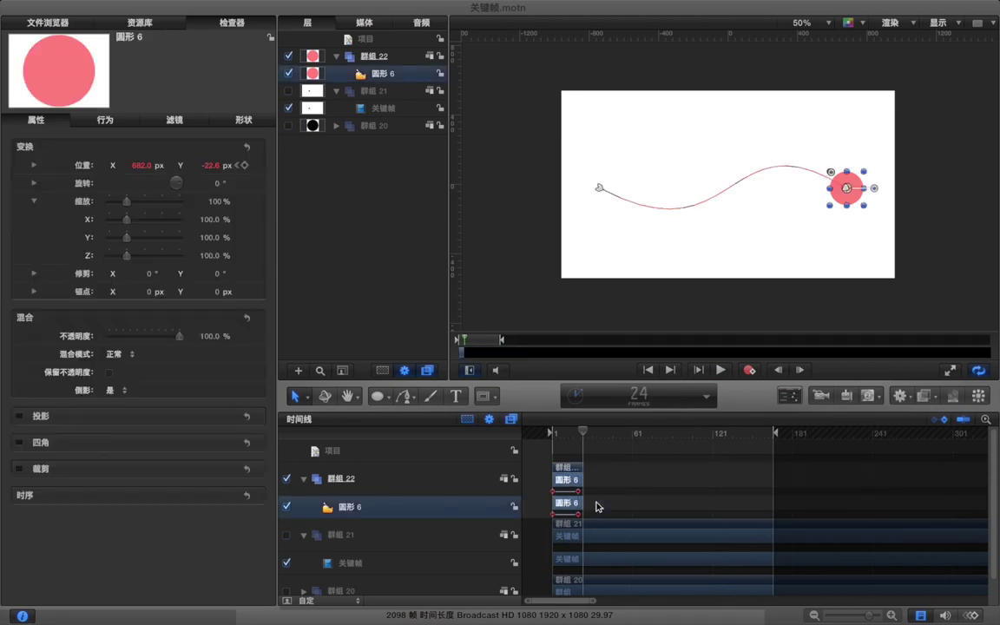
{"action": "left_click", "coordinate": [605, 503]}
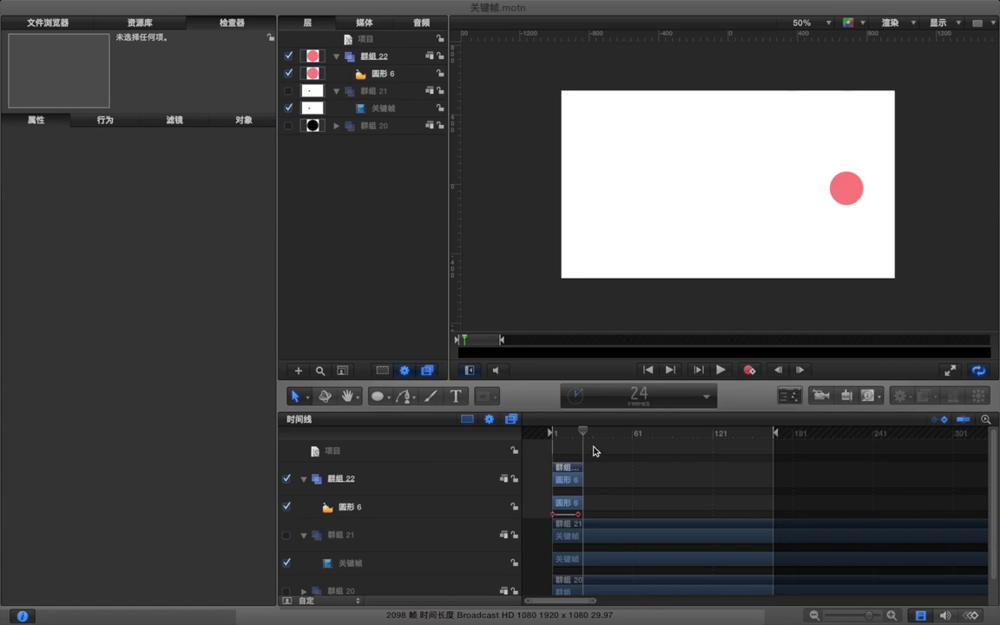
At frame 29, add a new group and draw a small circle in it near the canvas's left edge.
{"action": "left_click_drag", "start_coordinate": [586, 434], "coordinate": [591, 433]}
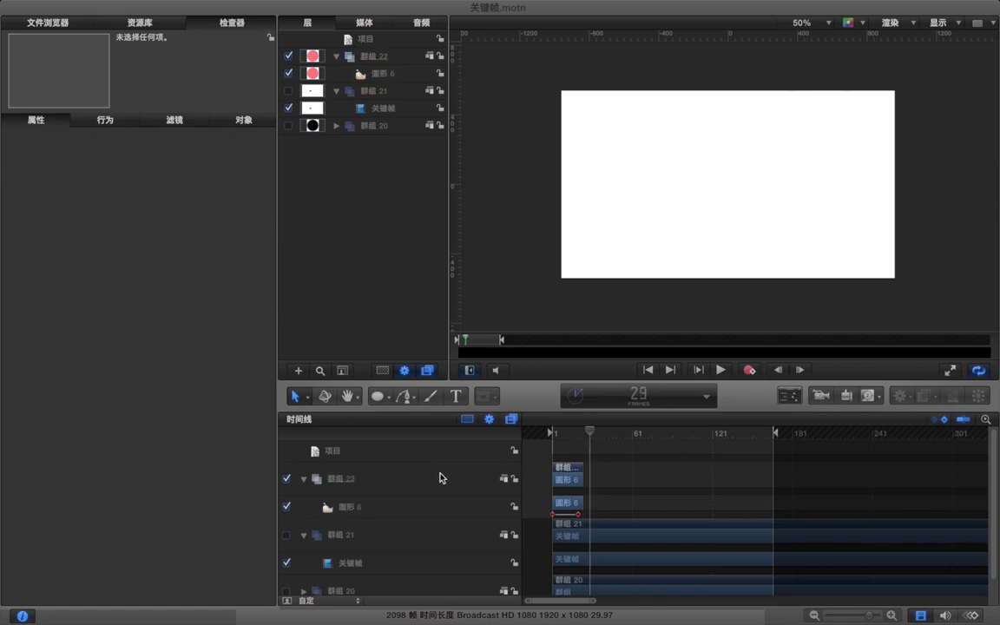
{"action": "left_click", "coordinate": [299, 371]}
{"action": "left_click", "coordinate": [380, 397]}
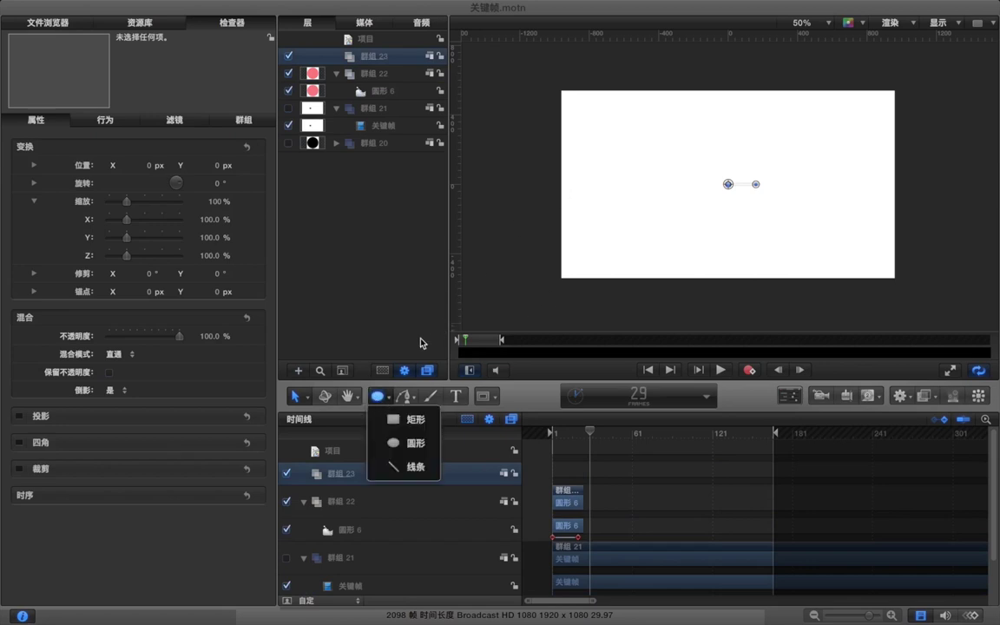
{"action": "left_click", "coordinate": [416, 441]}
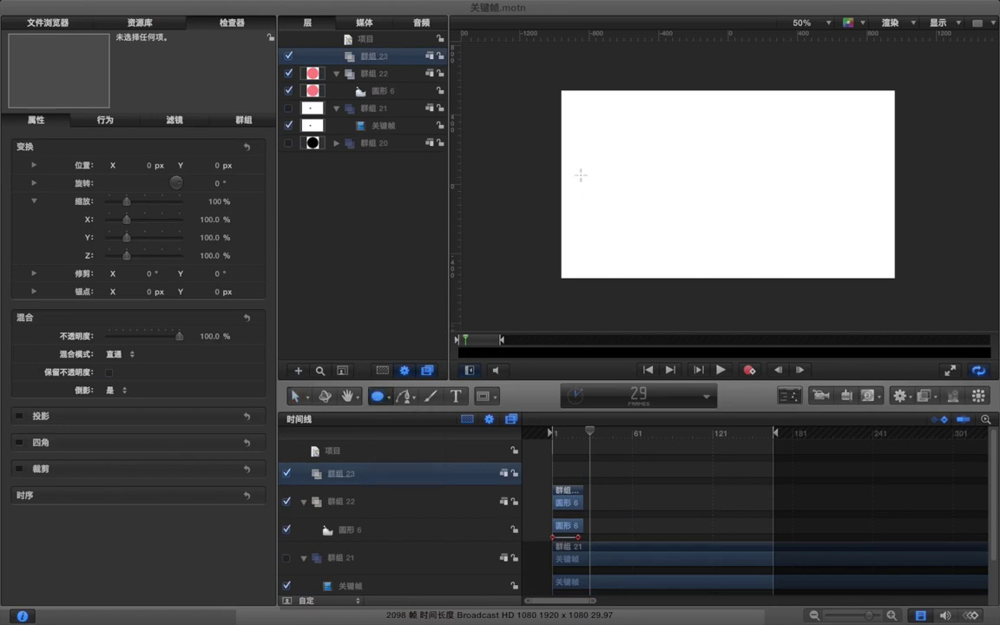
{"action": "left_click_drag", "start_coordinate": [580, 177], "coordinate": [607, 201]}
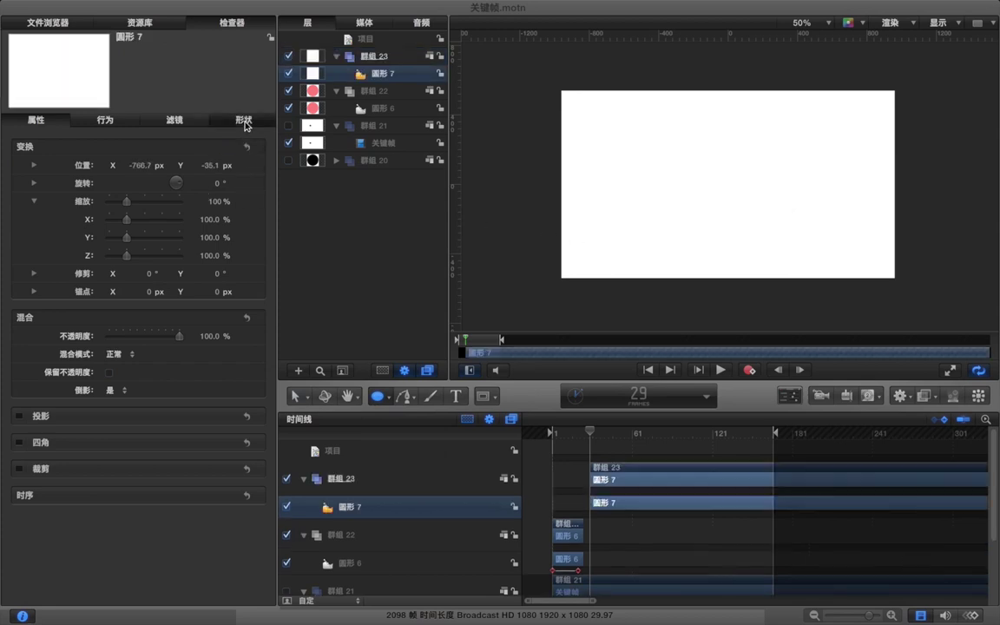
Set the fill colour of 圆形 7 to the pencil colour 橙红色.
{"action": "left_click", "coordinate": [244, 122]}
{"action": "left_click", "coordinate": [115, 216]}
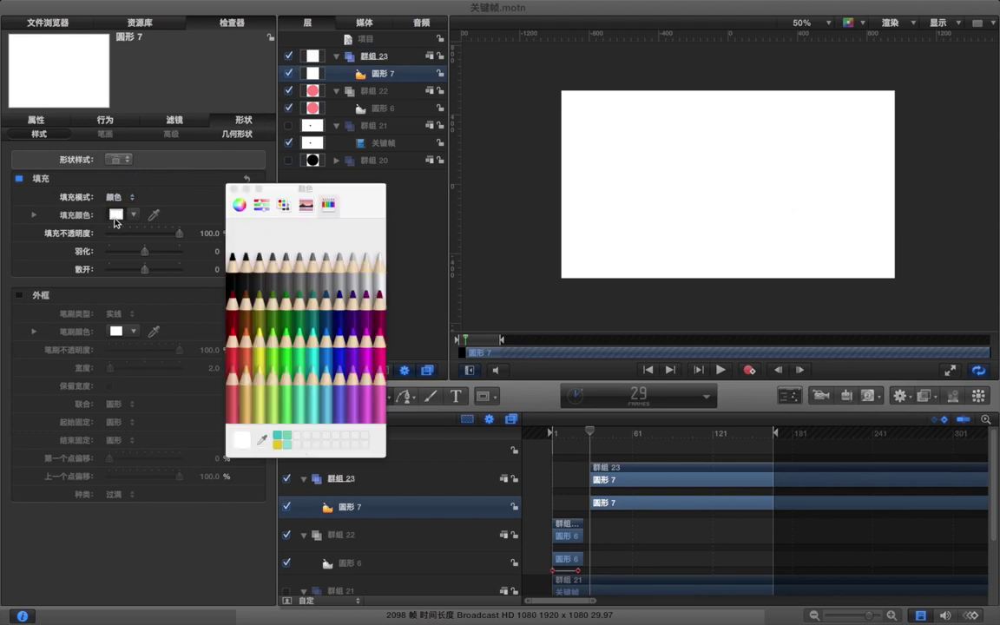
{"action": "left_click", "coordinate": [233, 395]}
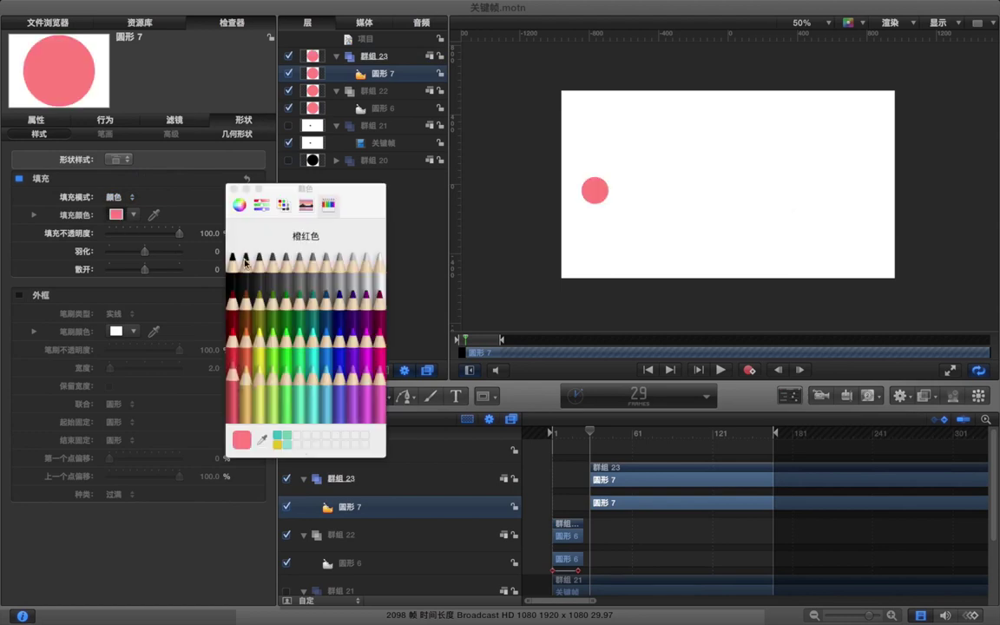
{"action": "left_click", "coordinate": [233, 188]}
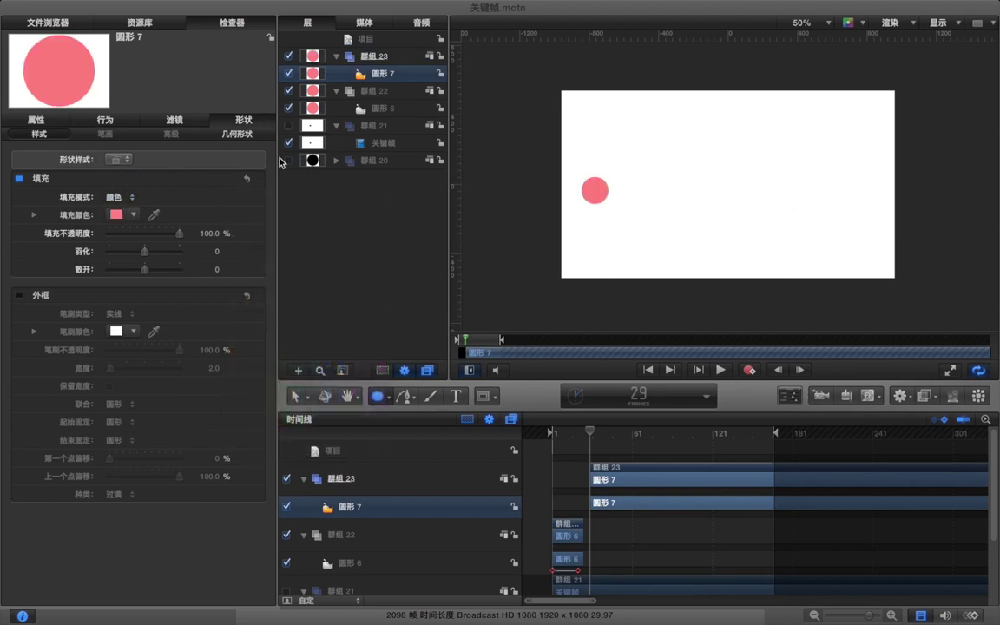
Add a position keyframe to 圆形 7 at frame 29.
{"action": "left_click", "coordinate": [35, 121]}
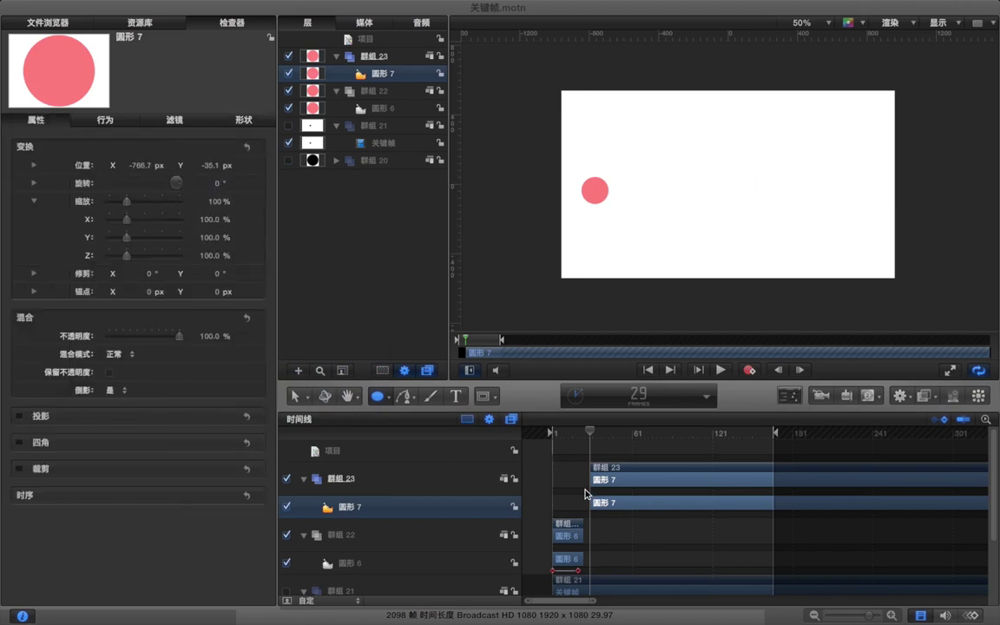
{"action": "left_click", "coordinate": [245, 166]}
At frame 47, move 圆形 7 across to near the canvas's right edge, at about X 697.6 px and Y -30.5 px.
{"action": "left_click_drag", "start_coordinate": [642, 398], "coordinate": [666, 399]}
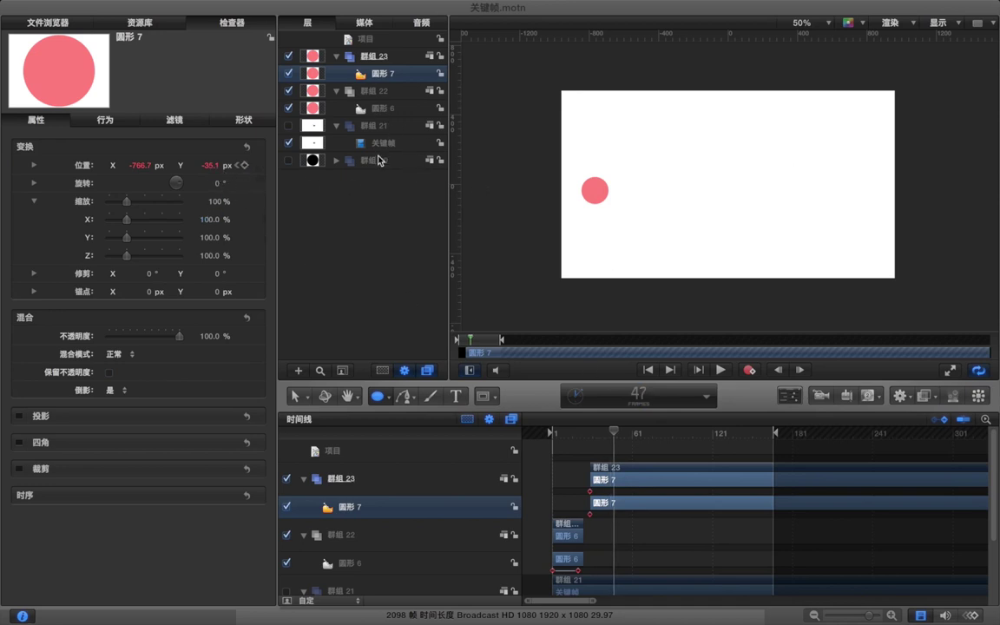
{"action": "left_click", "coordinate": [294, 396]}
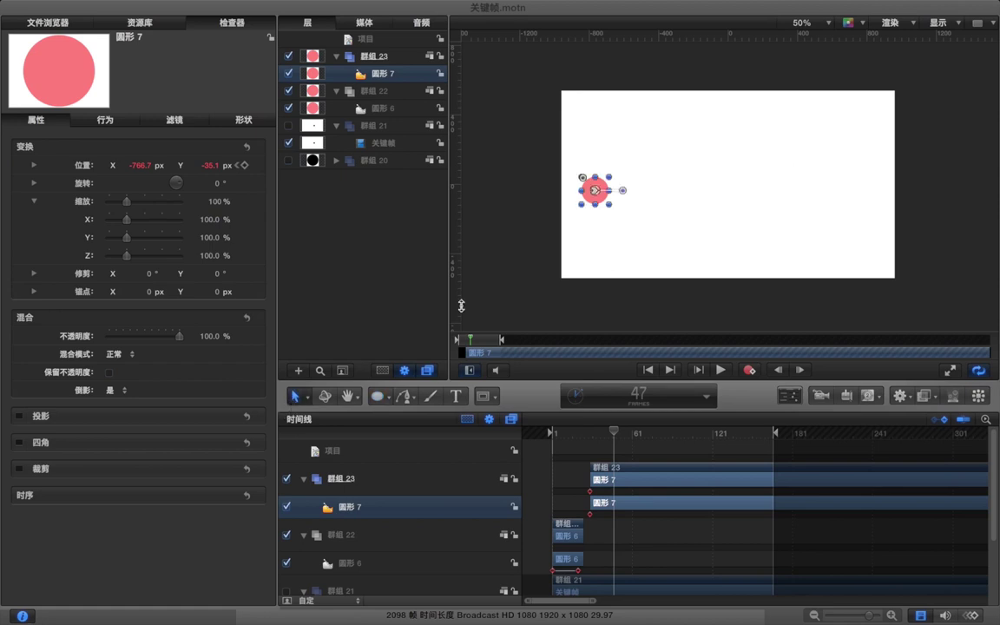
{"action": "left_click_drag", "start_coordinate": [600, 203], "coordinate": [745, 203]}
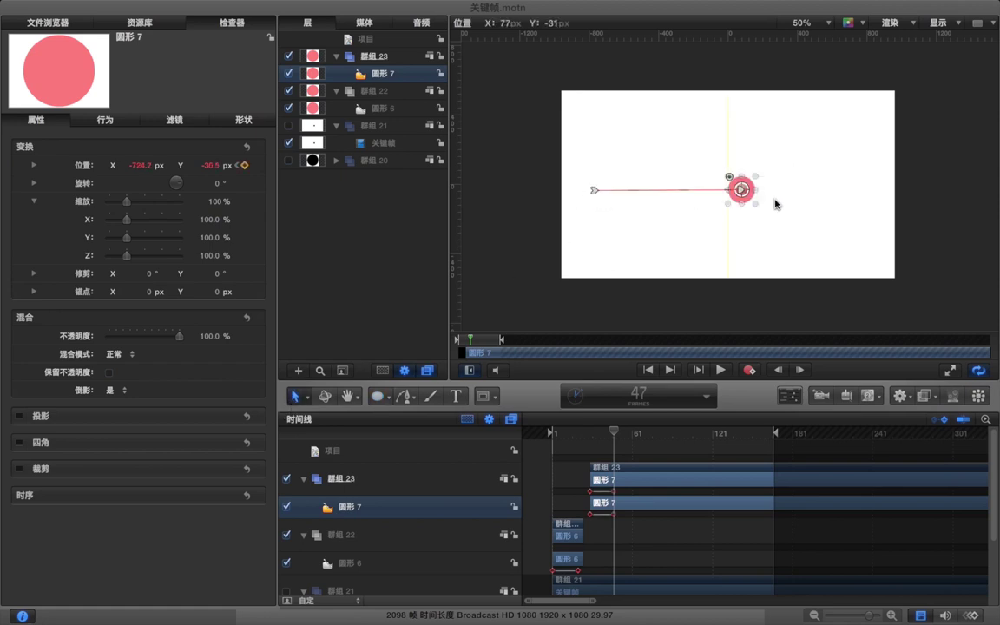
{"action": "left_click_drag", "start_coordinate": [847, 204], "coordinate": [855, 203]}
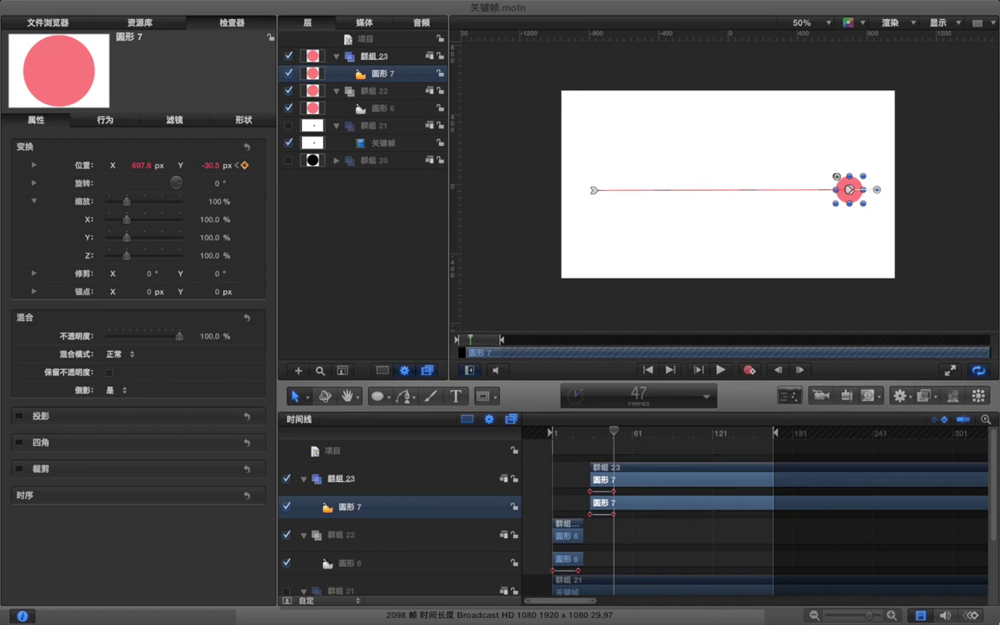
Show the keyframe curves and stretch the end keyframe's handle on 圆形 7's position X curve horizontally back to the start keyframe's time.
{"action": "left_click", "coordinate": [972, 615]}
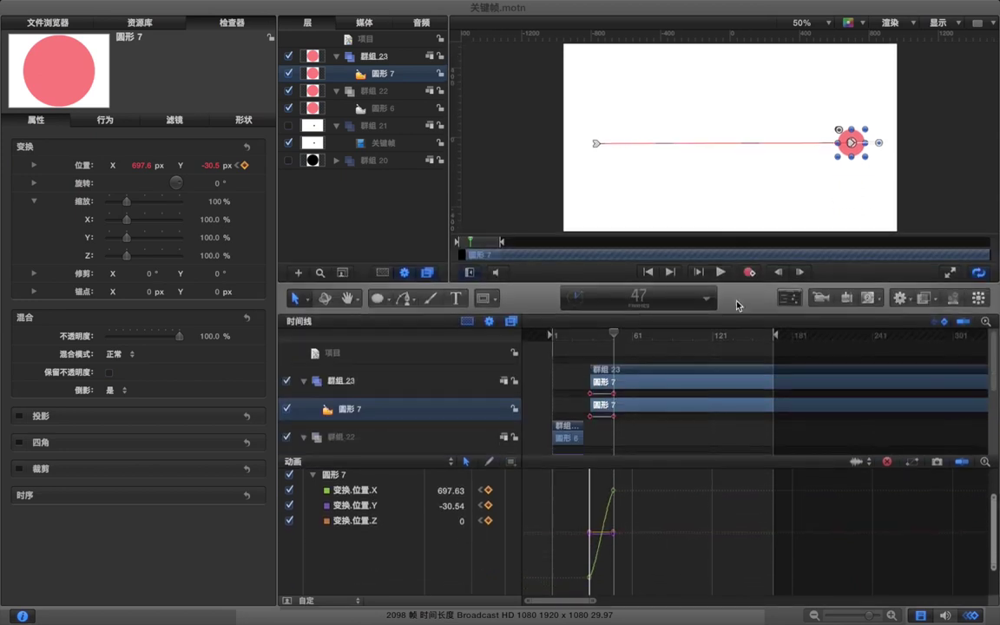
{"action": "left_click_drag", "start_coordinate": [654, 458], "coordinate": [658, 445]}
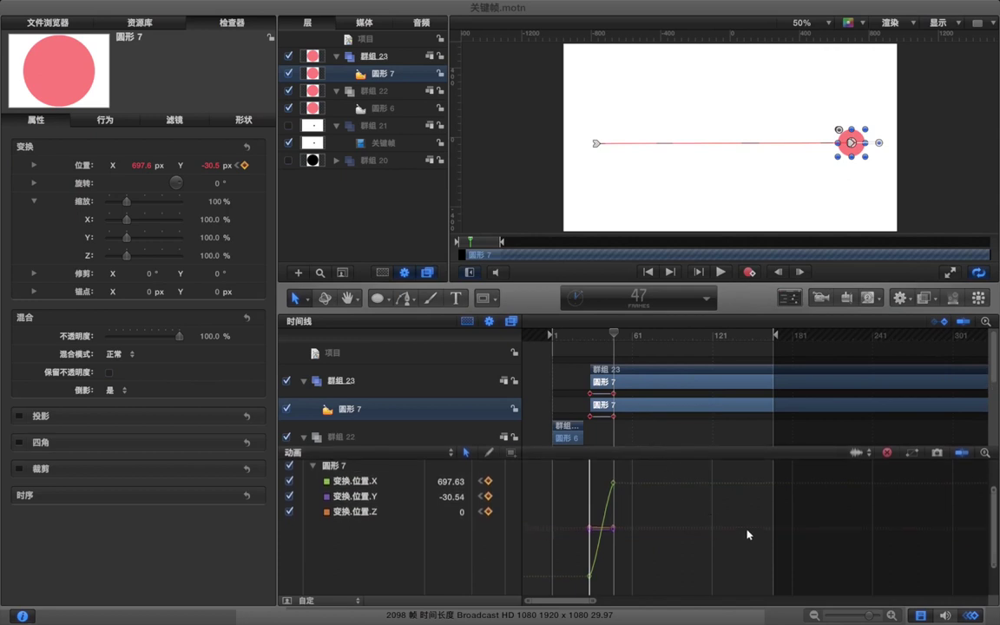
{"action": "left_click_drag", "start_coordinate": [867, 615], "coordinate": [877, 617]}
{"action": "scroll", "coordinate": [730, 546], "scroll_direction": "left", "scroll_amount": 5}
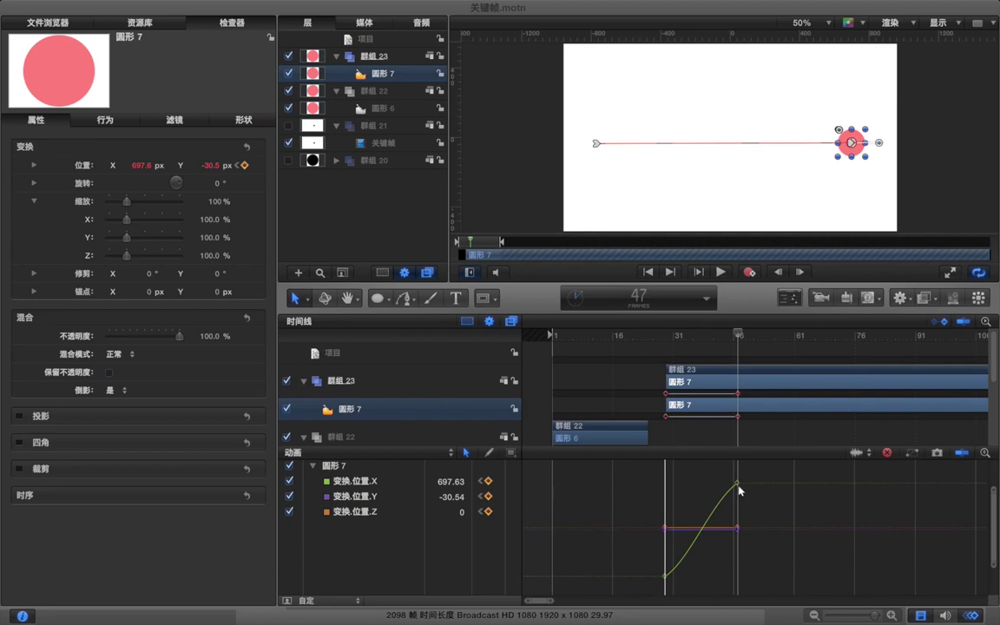
{"action": "left_click", "coordinate": [737, 483]}
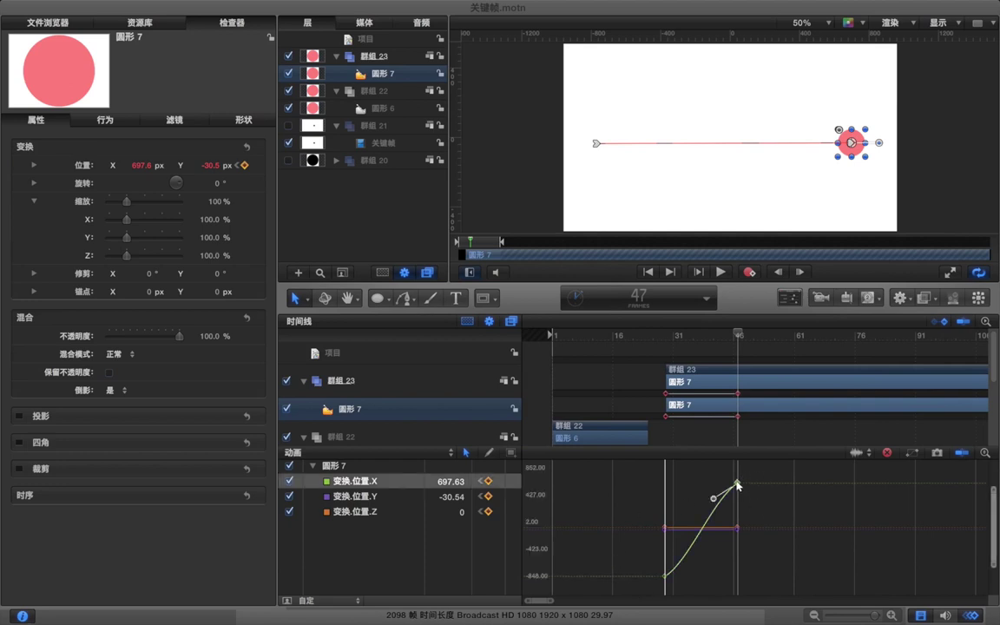
{"action": "right_click", "coordinate": [737, 483]}
{"action": "mouse_move", "coordinate": [776, 583]}
{"action": "left_click", "coordinate": [835, 575]}
{"action": "left_click_drag", "start_coordinate": [710, 498], "coordinate": [670, 491]}
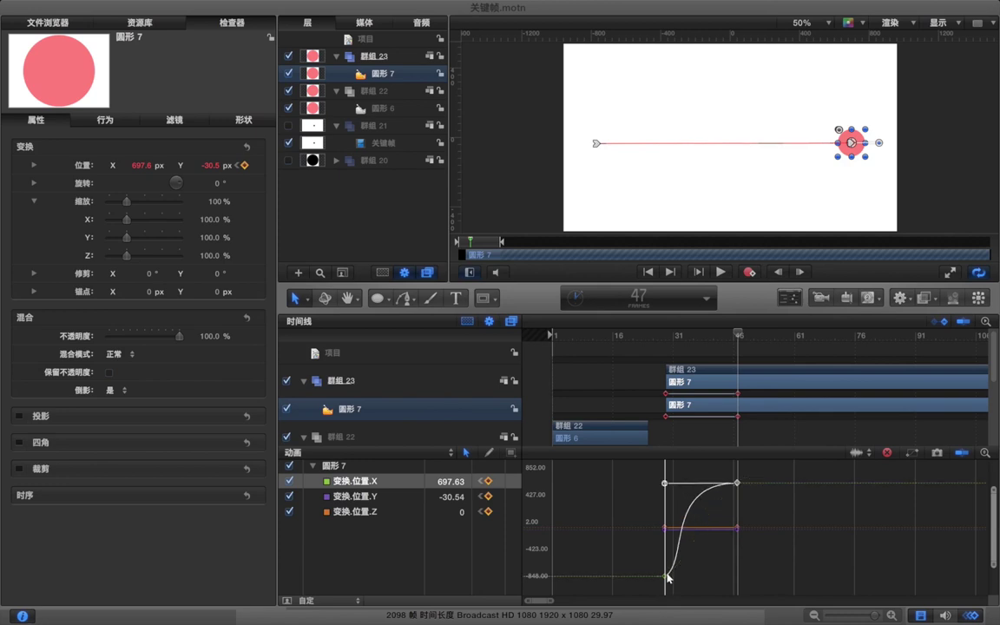
Stretch the start keyframe's handle on the position X curve almost horizontally out to the end keyframe's time.
{"action": "left_click", "coordinate": [666, 576]}
{"action": "left_click_drag", "start_coordinate": [691, 564], "coordinate": [741, 581]}
{"action": "left_click", "coordinate": [700, 500]}
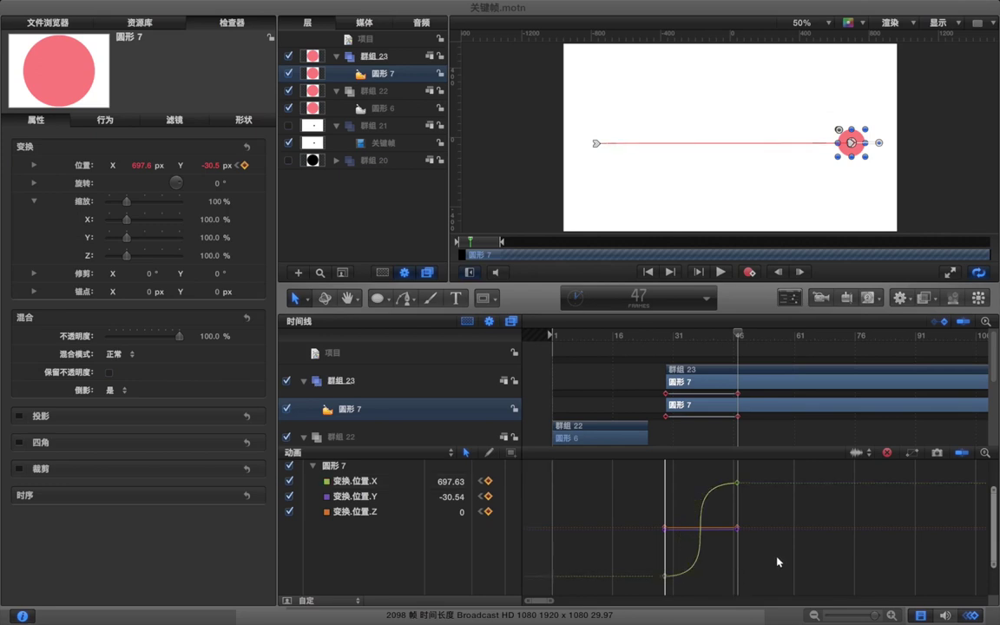
Play back the eased movement of 圆形 7 from frame 28.
{"action": "left_click", "coordinate": [661, 334]}
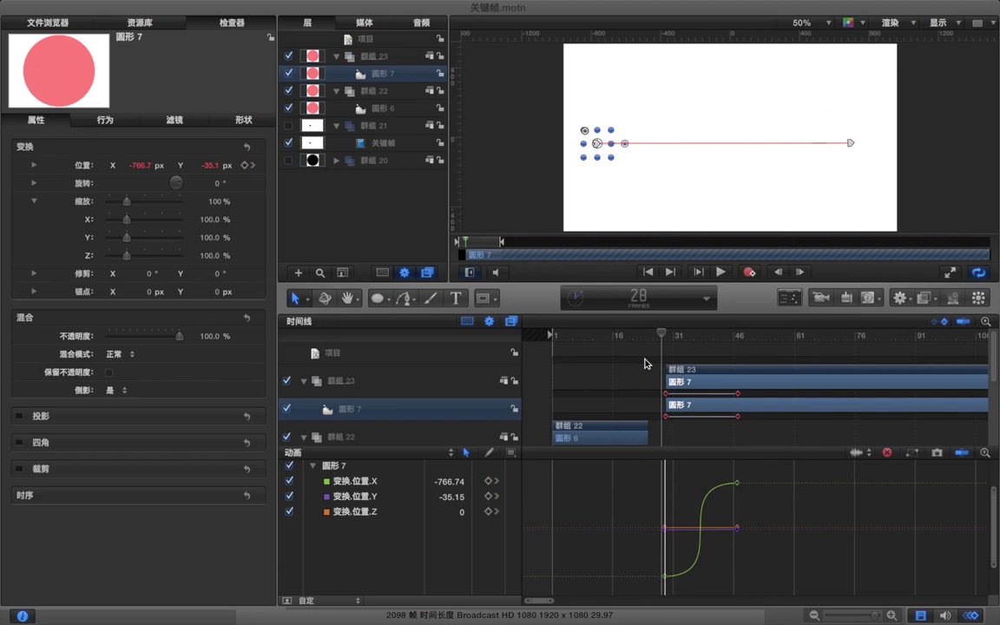
{"action": "left_click", "coordinate": [642, 363]}
{"action": "key", "text": "space"}
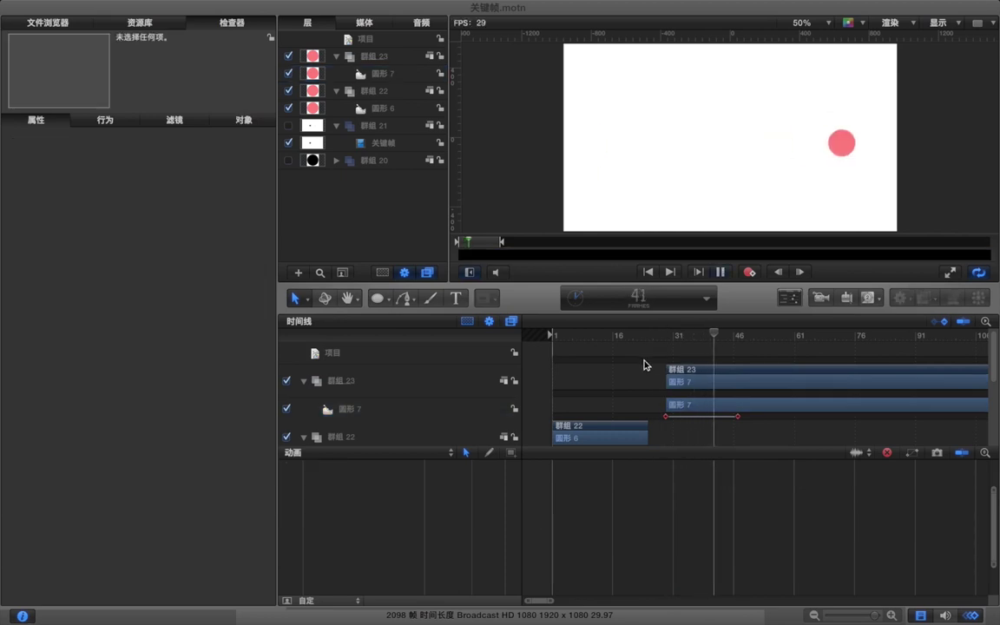
{"action": "left_click", "coordinate": [673, 335]}
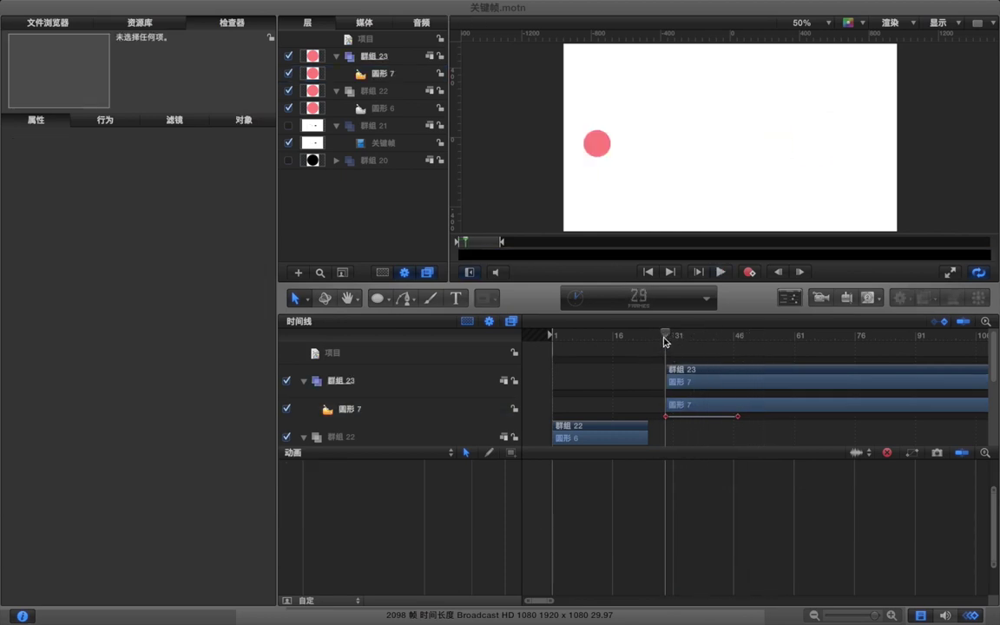
Move 圆形 7's first position keyframe to about frame 36 and play back the shortened movement.
{"action": "left_click_drag", "start_coordinate": [667, 420], "coordinate": [693, 421]}
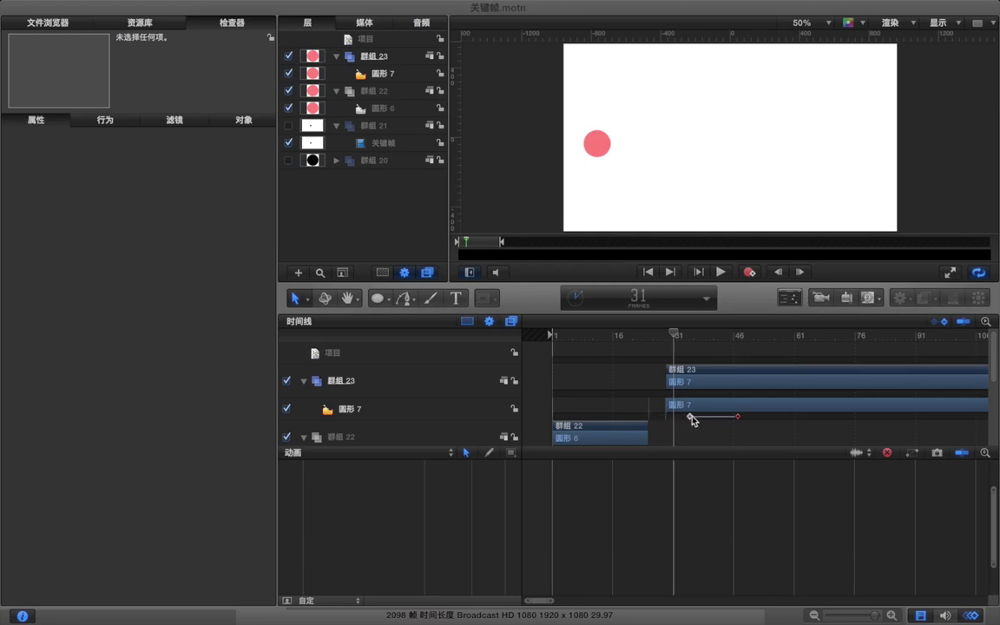
{"action": "left_click", "coordinate": [661, 337]}
{"action": "key", "text": "space"}
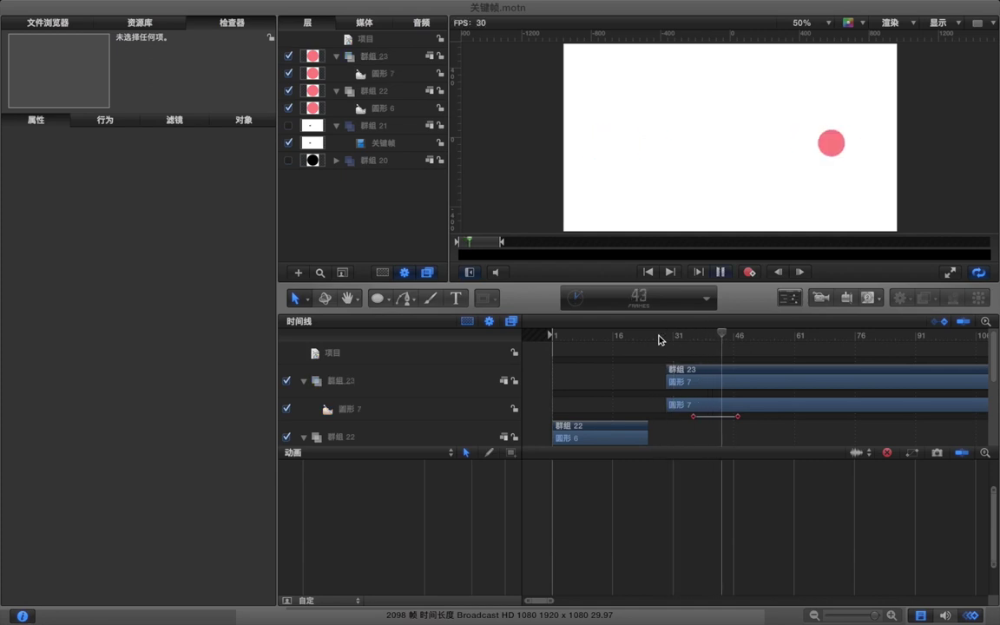
{"action": "left_click", "coordinate": [677, 336]}
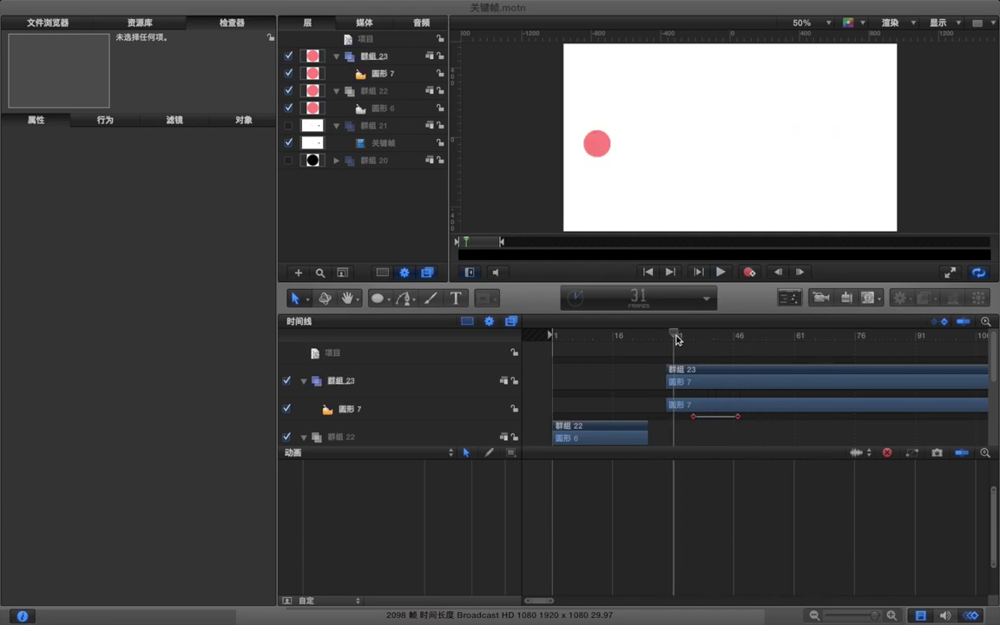
{"action": "key", "text": "space"}
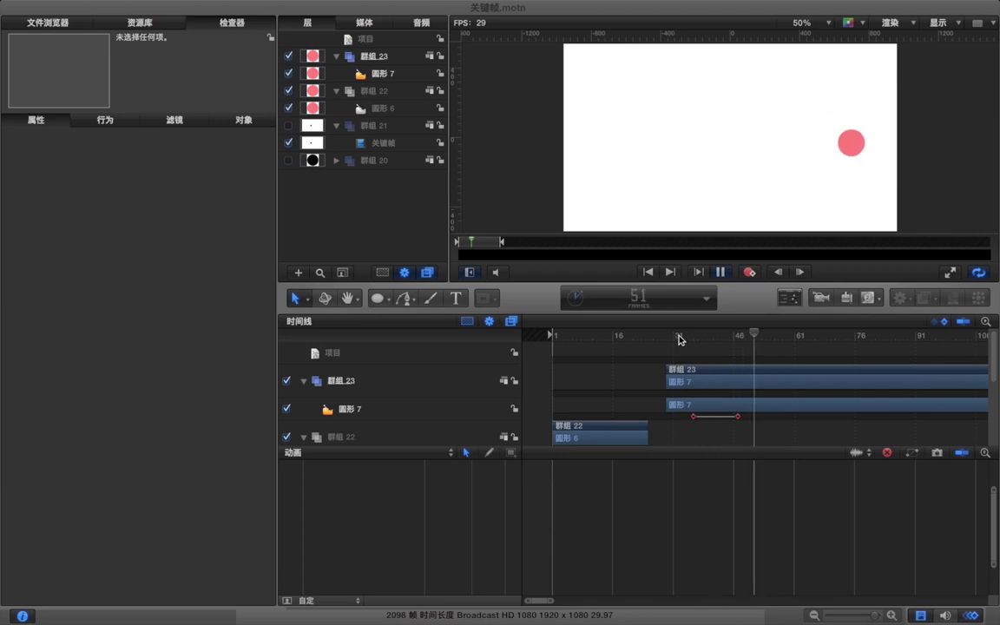
Move 圆形 7's last position keyframe to frame 60 and reshape the position X curve's handles at both keyframes.
{"action": "left_click_drag", "start_coordinate": [739, 419], "coordinate": [790, 416]}
{"action": "left_click", "coordinate": [772, 408]}
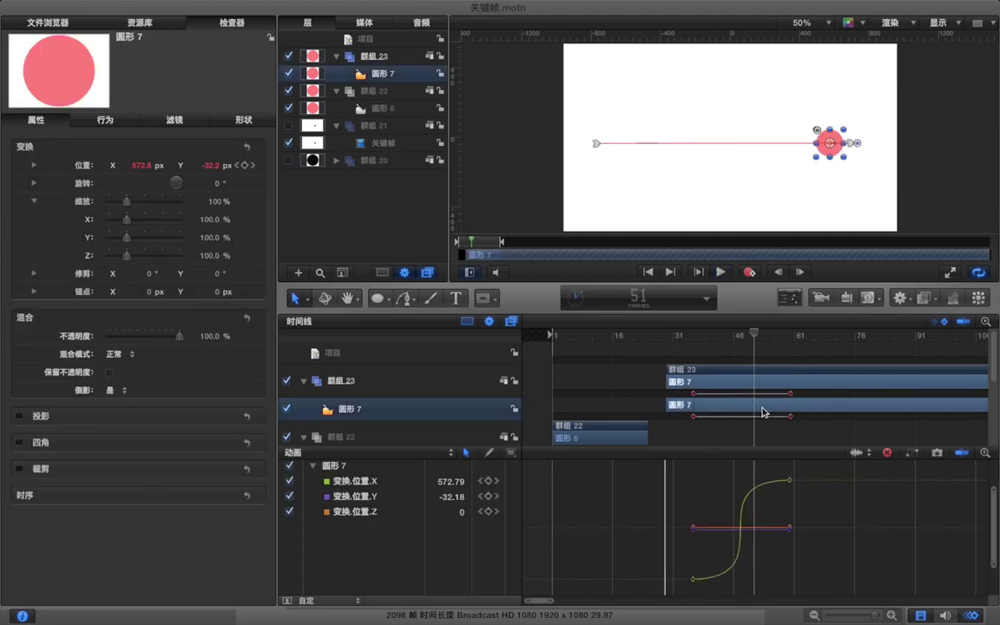
{"action": "left_click_drag", "start_coordinate": [697, 582], "coordinate": [766, 578]}
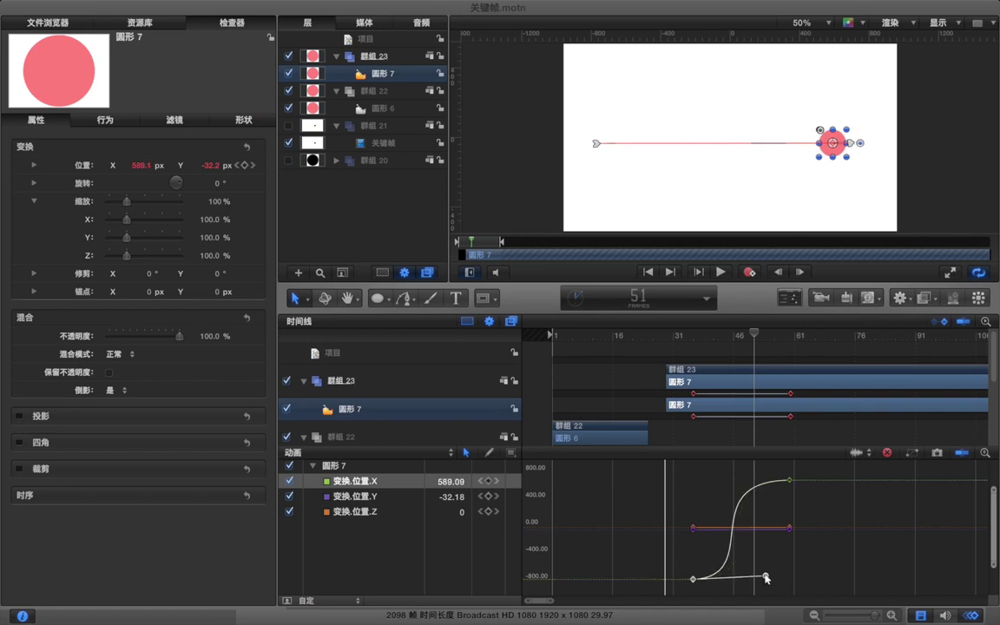
{"action": "left_click", "coordinate": [789, 480]}
{"action": "left_click_drag", "start_coordinate": [695, 484], "coordinate": [719, 484]}
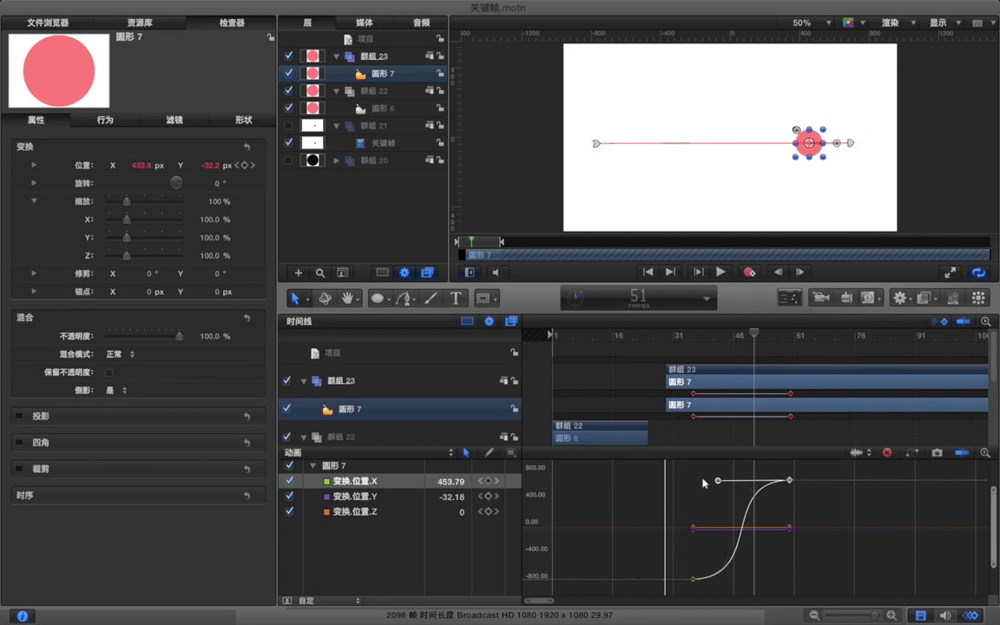
{"action": "left_click", "coordinate": [704, 483]}
Play back the lengthened movement of 圆形 7 twice, starting from about frame 33.
{"action": "left_click", "coordinate": [682, 337]}
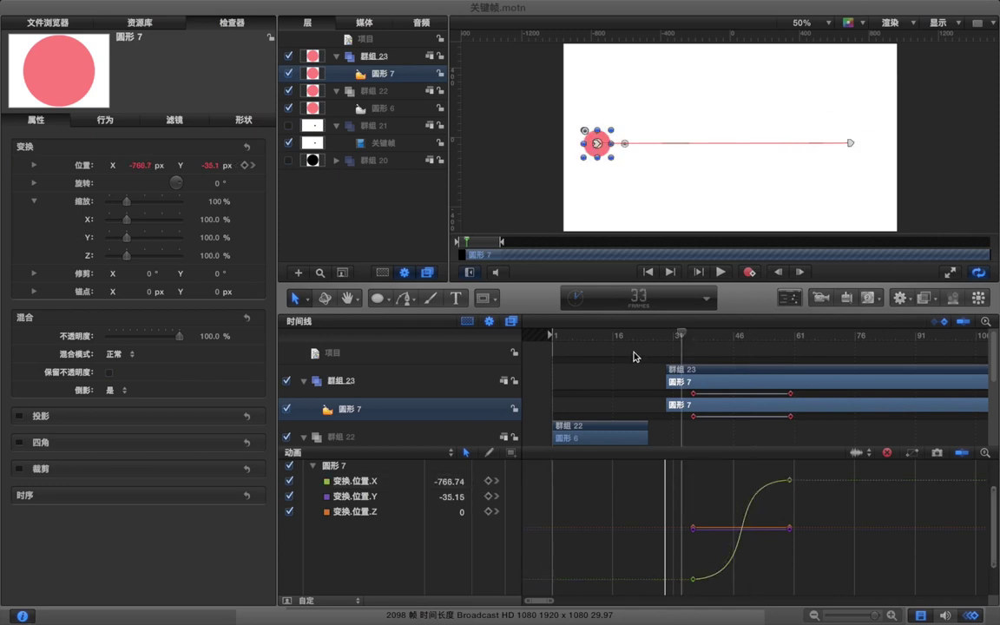
{"action": "left_click", "coordinate": [634, 356]}
{"action": "key", "text": "space"}
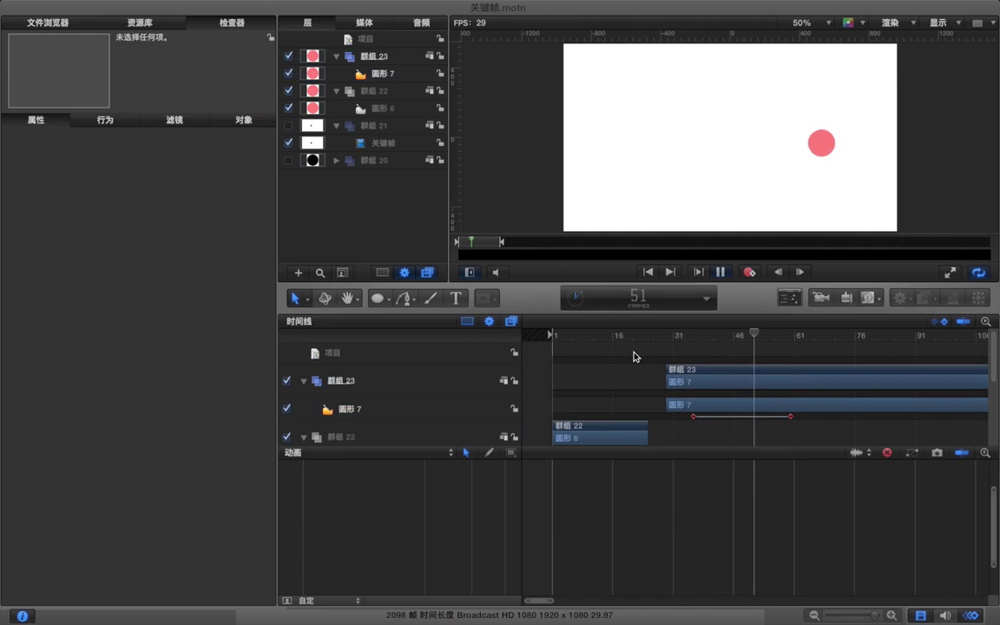
{"action": "key", "text": "space"}
{"action": "left_click", "coordinate": [679, 336]}
{"action": "key", "text": "space"}
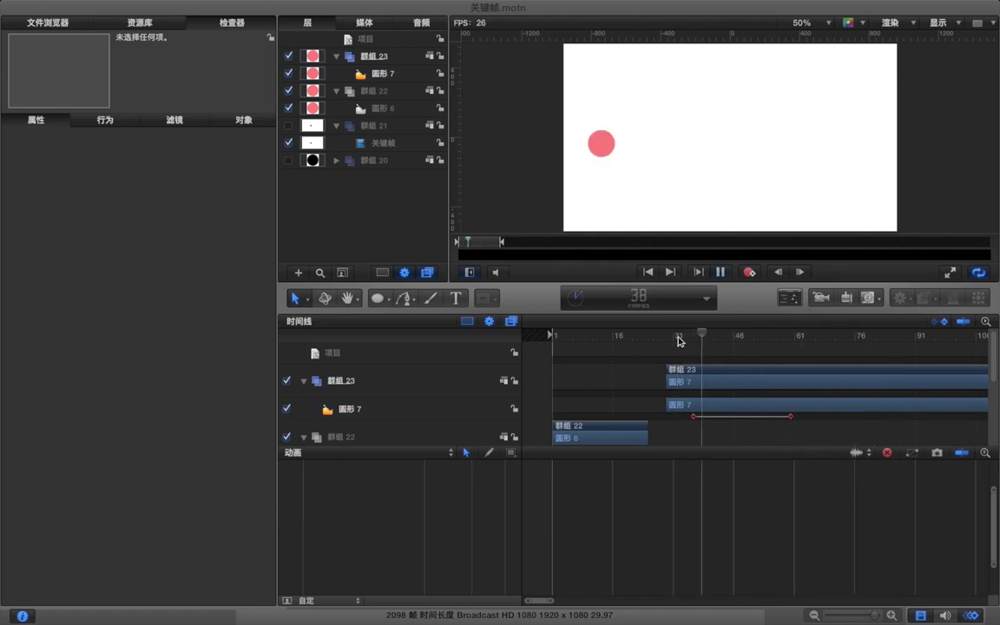
{"action": "key", "text": "space"}
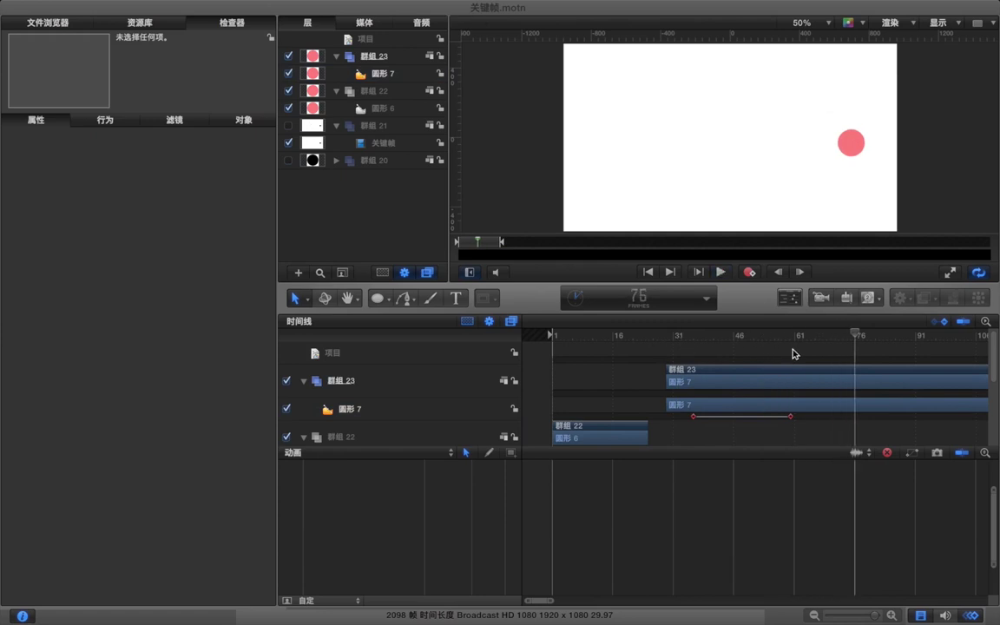
End the play range at about frame 76 and play the animation.
{"action": "key", "text": "alt+super+o"}
{"action": "key", "text": "space"}
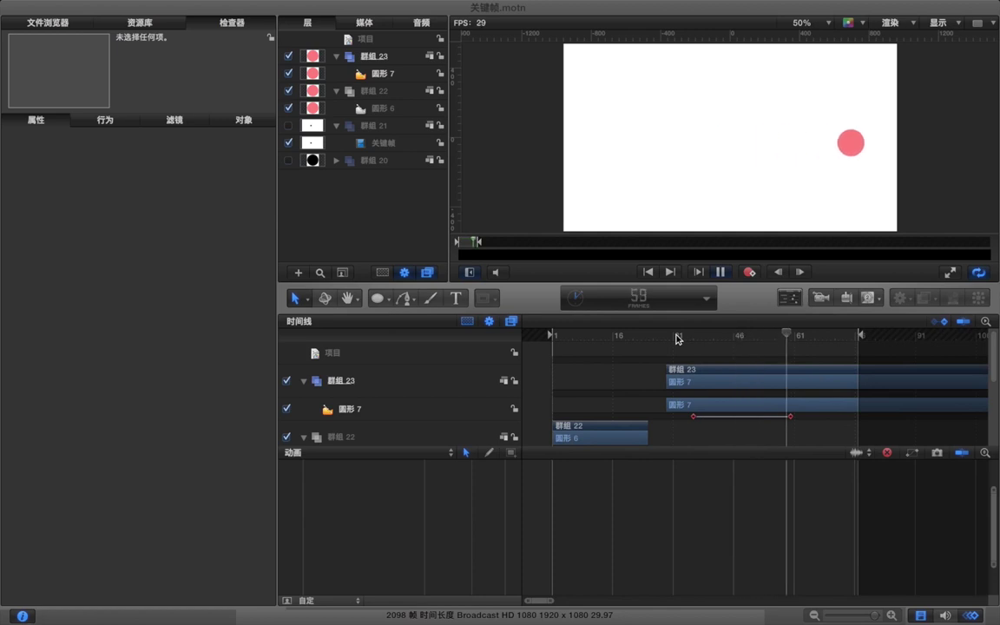
{"action": "key", "text": "space"}
Keyframe changing Y positions for 圆形 7 every two frames from frame 62 to 78, ending at Y 14 px.
{"action": "left_click", "coordinate": [709, 388]}
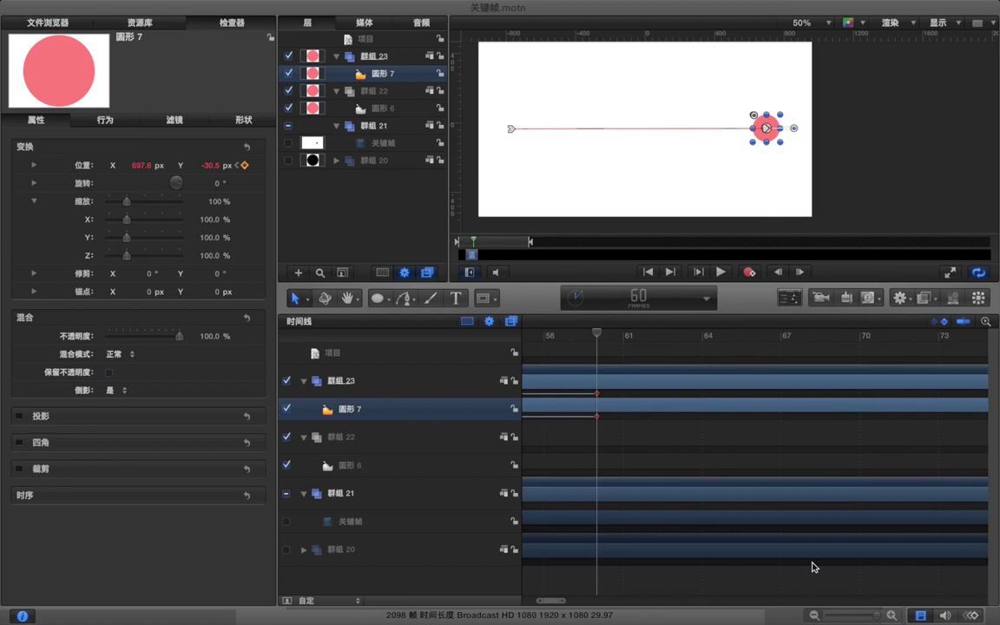
{"action": "key", "text": "Right"}
{"action": "key", "text": "Right"}
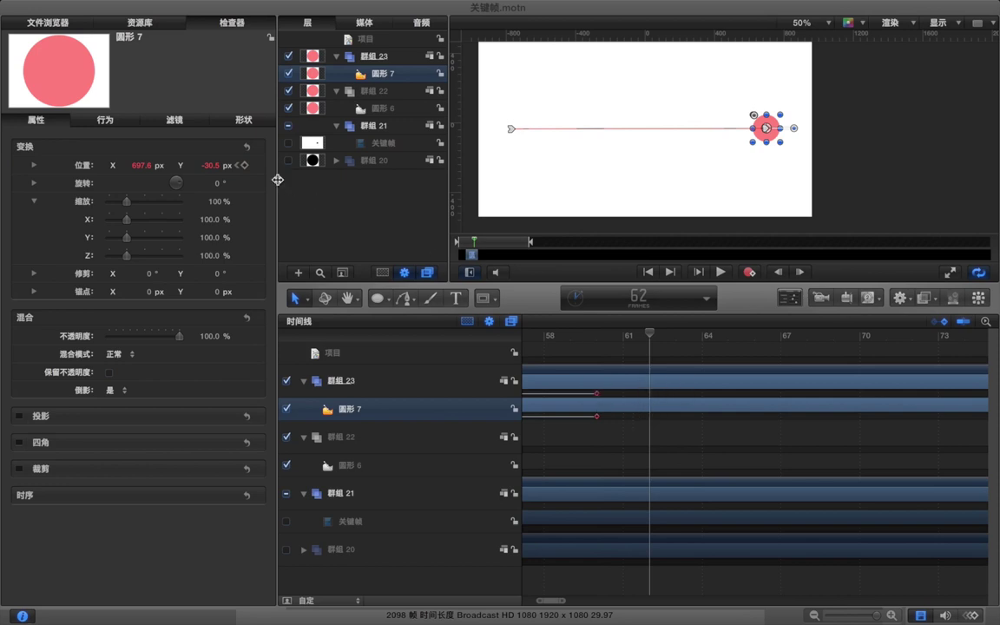
{"action": "mouse_move", "coordinate": [213, 167]}
{"action": "left_mouse_down"}
{"action": "mouse_move", "coordinate": [192, 166]}
{"action": "mouse_move", "coordinate": [211, 166]}
{"action": "left_mouse_up"}
{"action": "key", "text": "Right"}
{"action": "key", "text": "Right"}
{"action": "key", "text": "Right"}
{"action": "key", "text": "Right"}
{"action": "key", "text": "Right"}
{"action": "key", "text": "Right"}
{"action": "key", "text": "Right"}
{"action": "key", "text": "Right"}
{"action": "key", "text": "Right"}
{"action": "key", "text": "Right"}
{"action": "key", "text": "Right"}
{"action": "key", "text": "Right"}
{"action": "key", "text": "Right"}
{"action": "key", "text": "Right"}
{"action": "key", "text": "Right"}
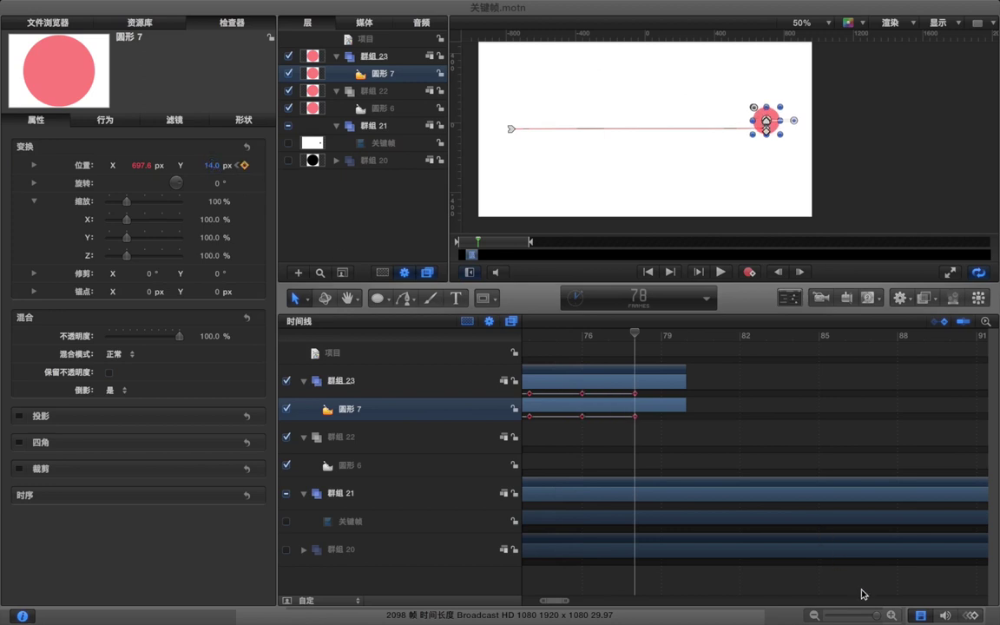
Play the whole animation of 圆形 7, including its vertical keyframes, starting from frame 47.
{"action": "left_click_drag", "start_coordinate": [877, 618], "coordinate": [865, 617]}
{"action": "left_click", "coordinate": [652, 421]}
{"action": "left_click", "coordinate": [598, 337]}
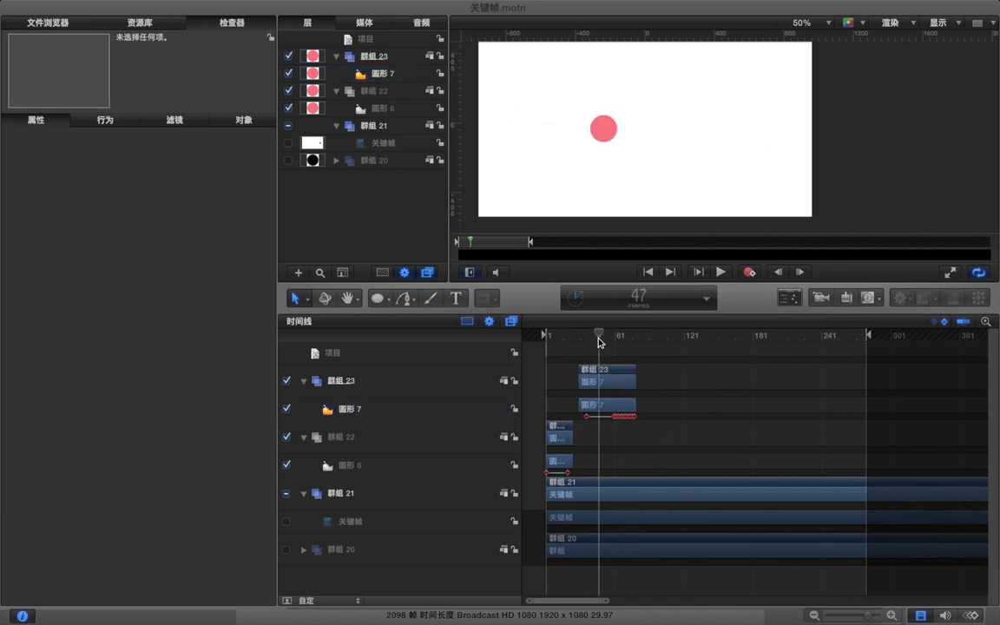
{"action": "key", "text": "space"}
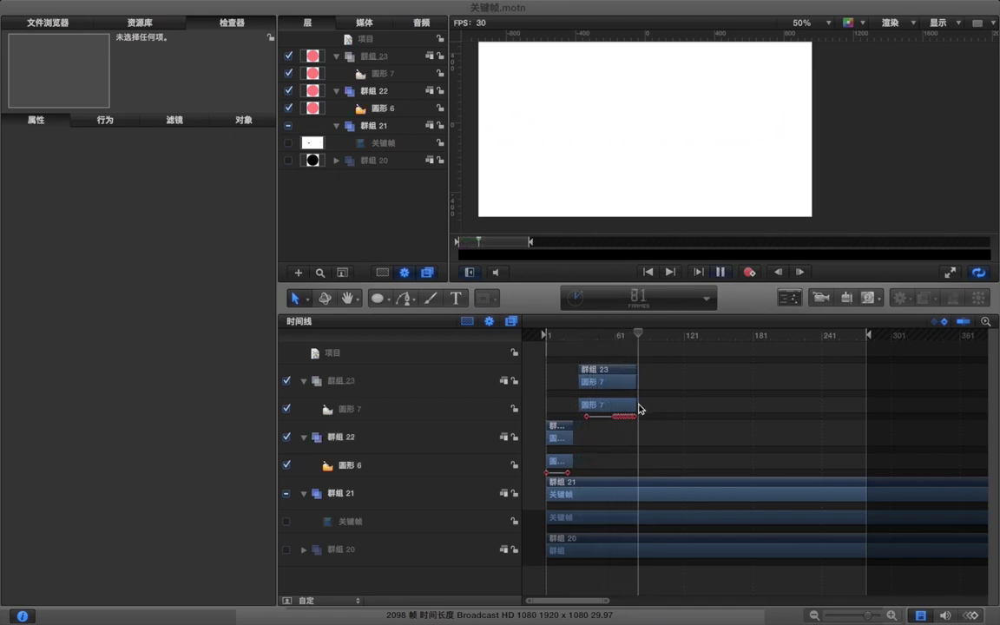
{"action": "key", "text": "space"}
Set the play range from frame 32 to frame 79 and play it.
{"action": "left_click_drag", "start_coordinate": [642, 334], "coordinate": [636, 335]}
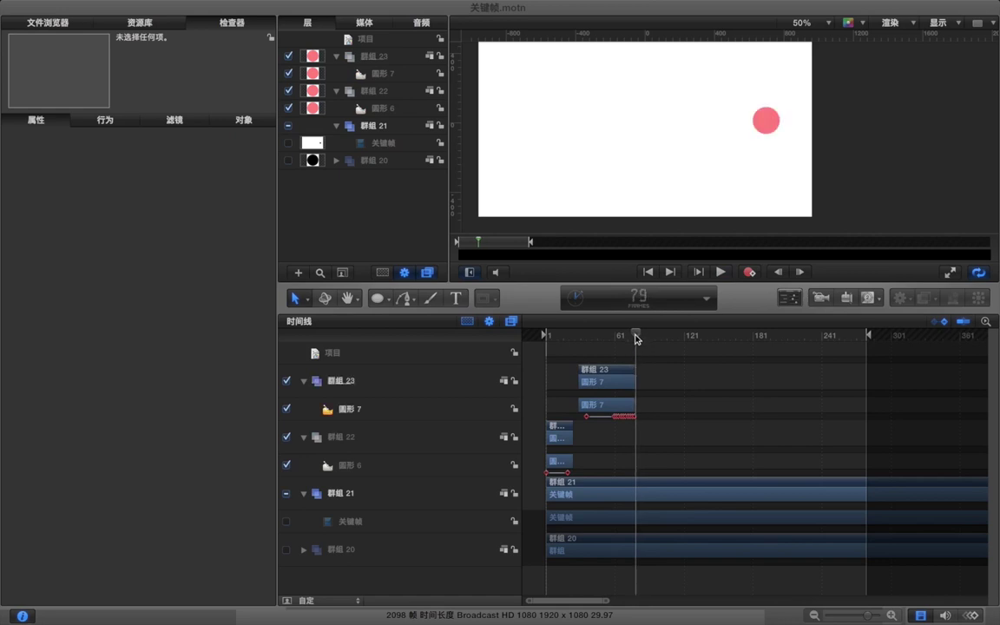
{"action": "key", "text": "super+alt+o"}
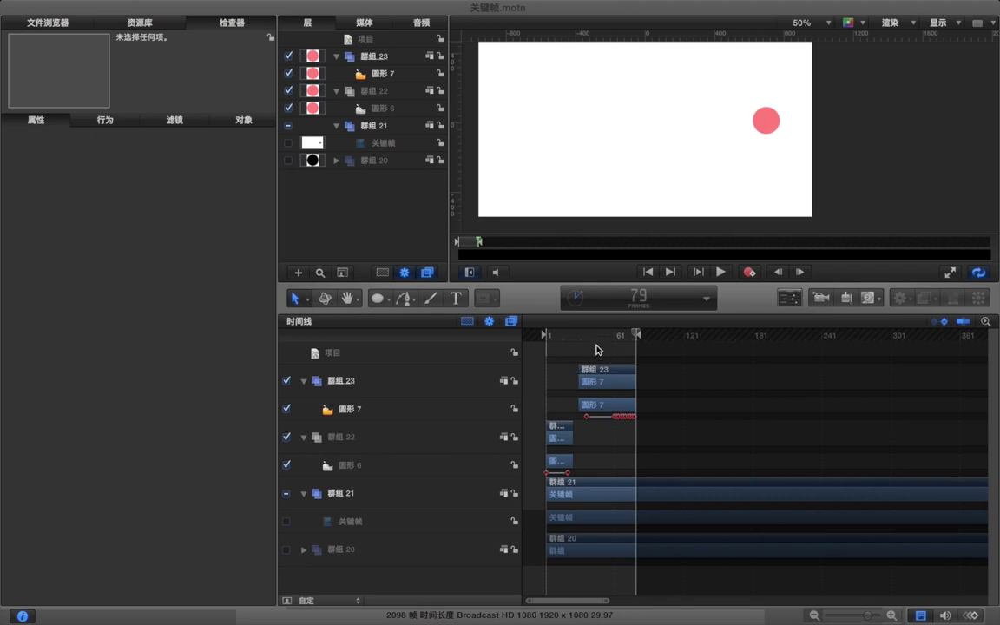
{"action": "left_click_drag", "start_coordinate": [593, 342], "coordinate": [582, 342]}
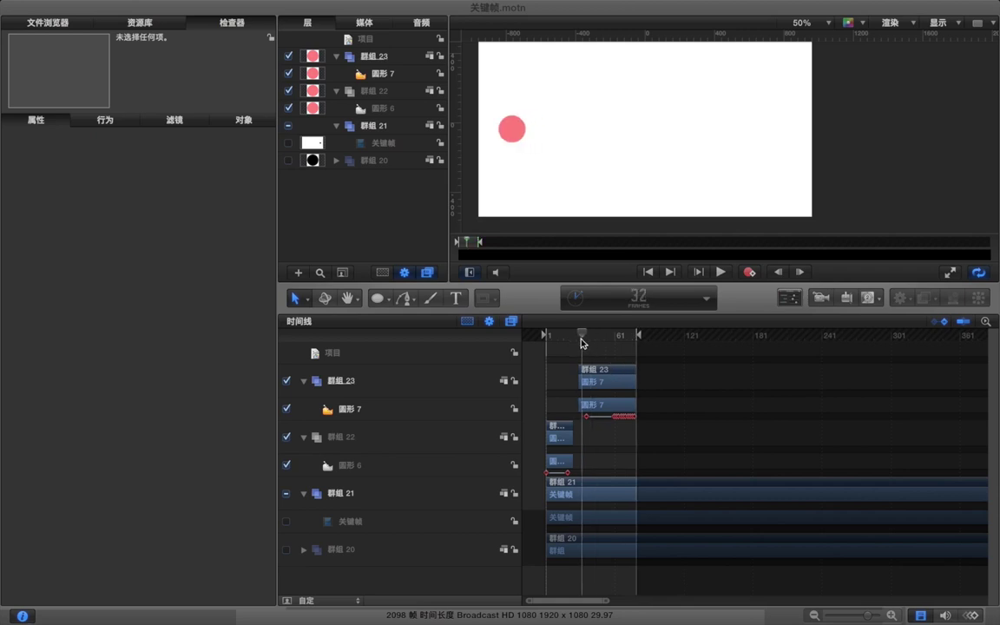
{"action": "key", "text": "super+alt+i"}
{"action": "key", "text": "space"}
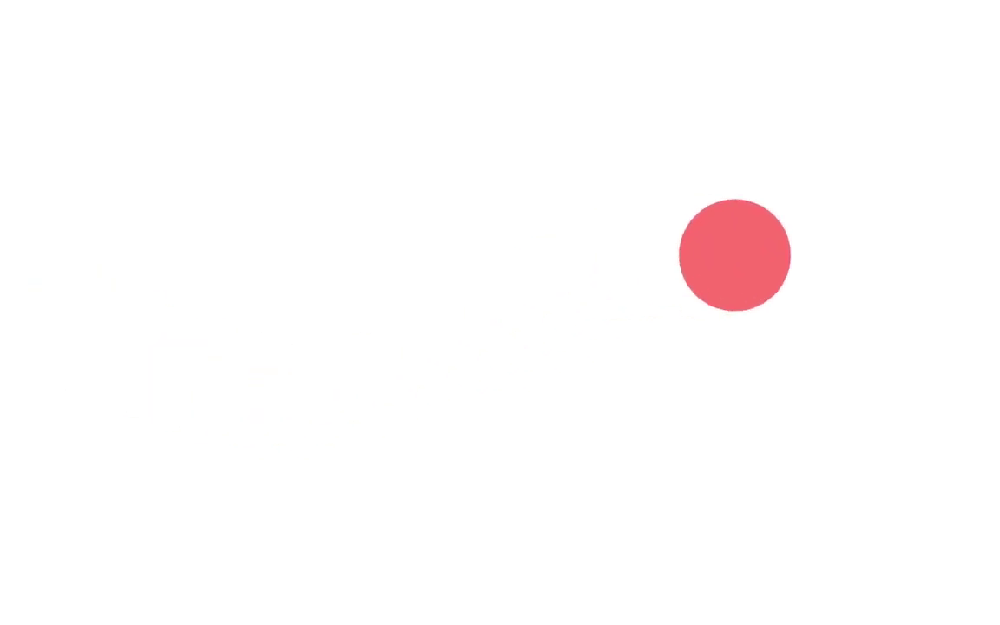